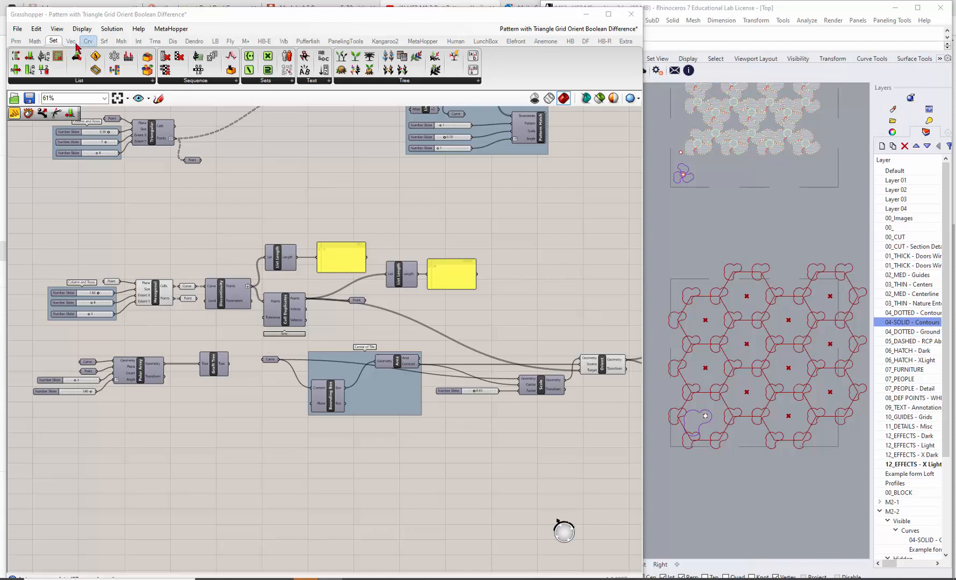
# - Look through the available grid components and examine the existing hexagonal grid's cells and center points
pyautogui.click(71, 41)
pyautogui.click(76, 81)
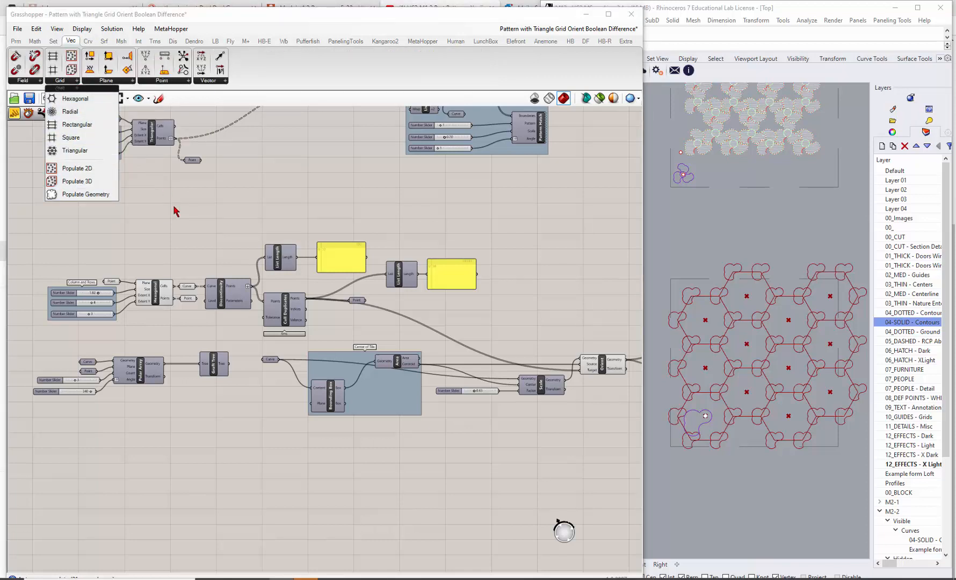
pyautogui.click(161, 297)
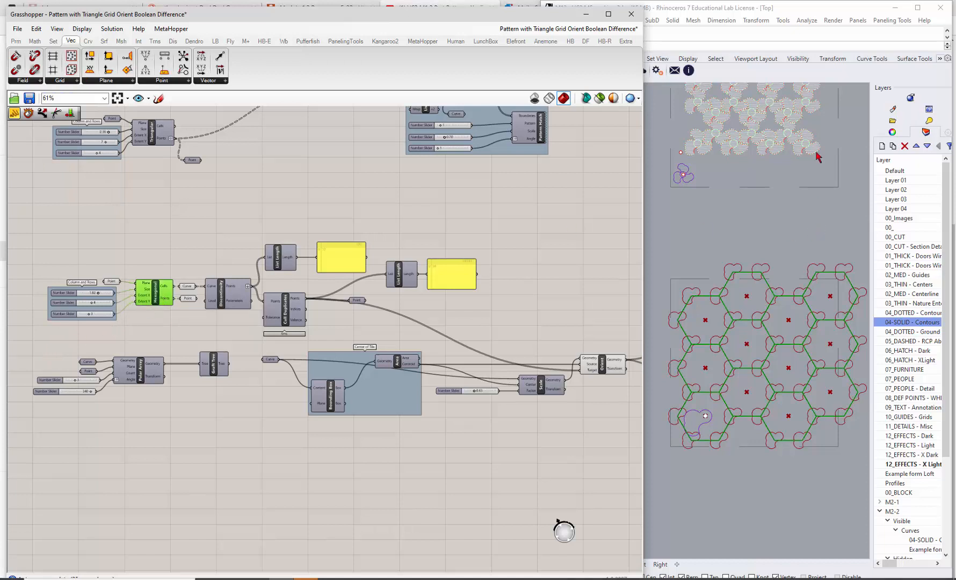
pyautogui.click(188, 299)
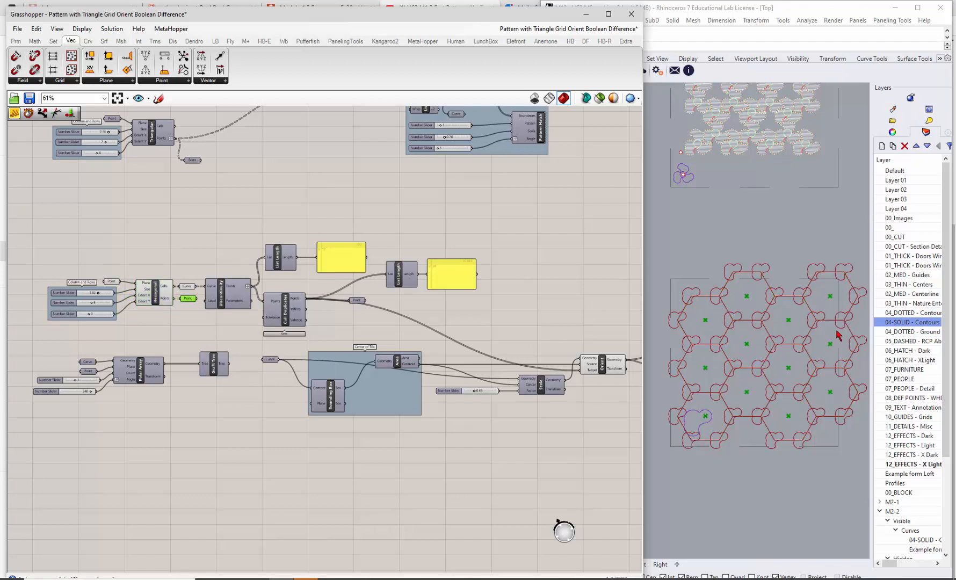
# - Turn on the preview of the Discontinuity component so the hexagon corner points are drawn
pyautogui.scroll(2, 180, 320)
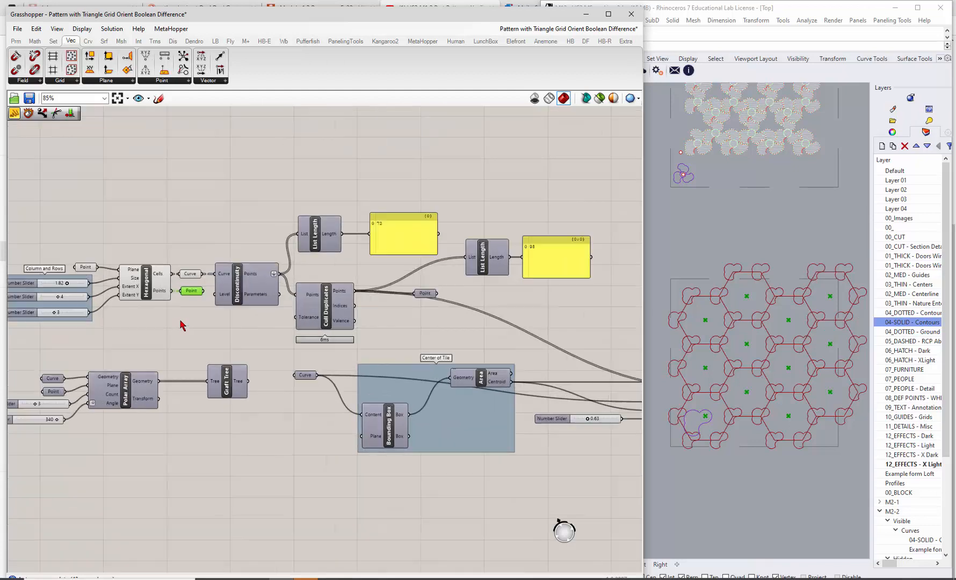
pyautogui.click(241, 285)
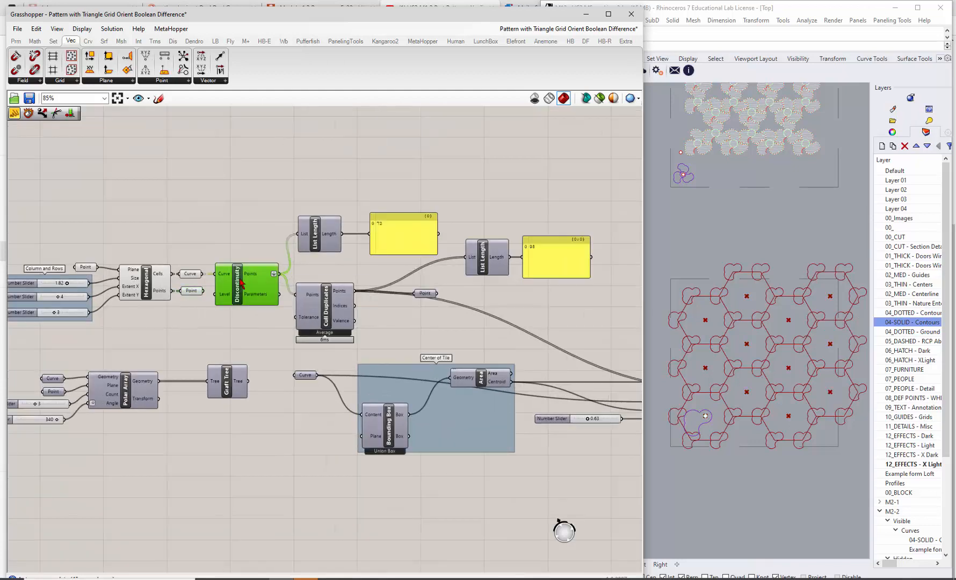
pyautogui.rightClick(240, 277)
pyautogui.click(247, 295)
pyautogui.click(245, 353)
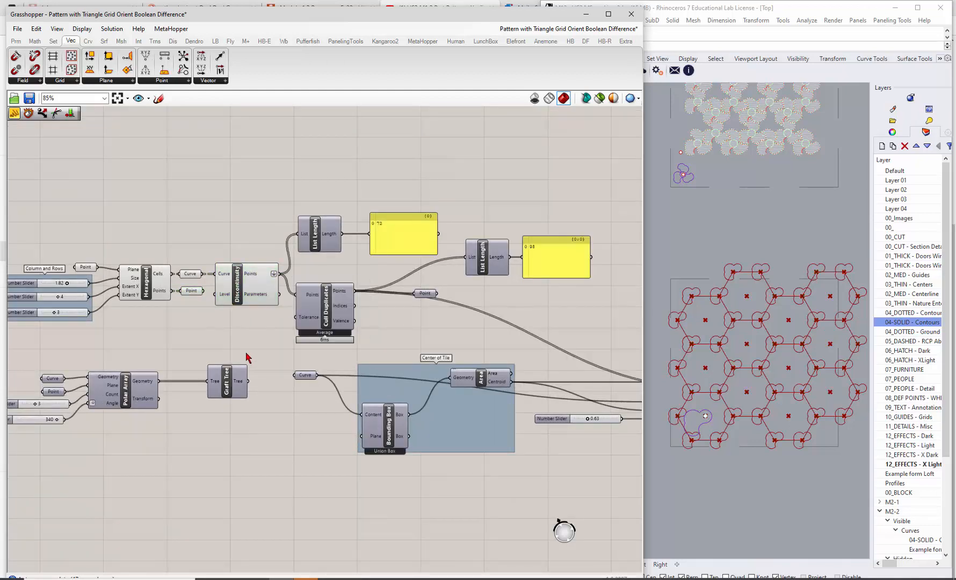
# - Examine the Discontinuity points, the hexagon cell curves and the Cull Duplicates component in the hexagonal grid definition
pyautogui.click(239, 291)
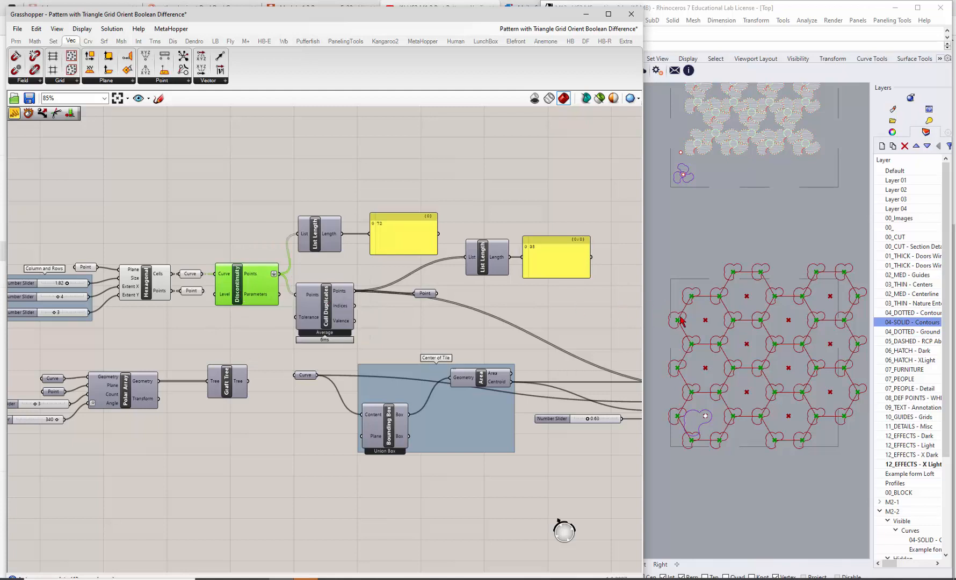
pyautogui.click(217, 324)
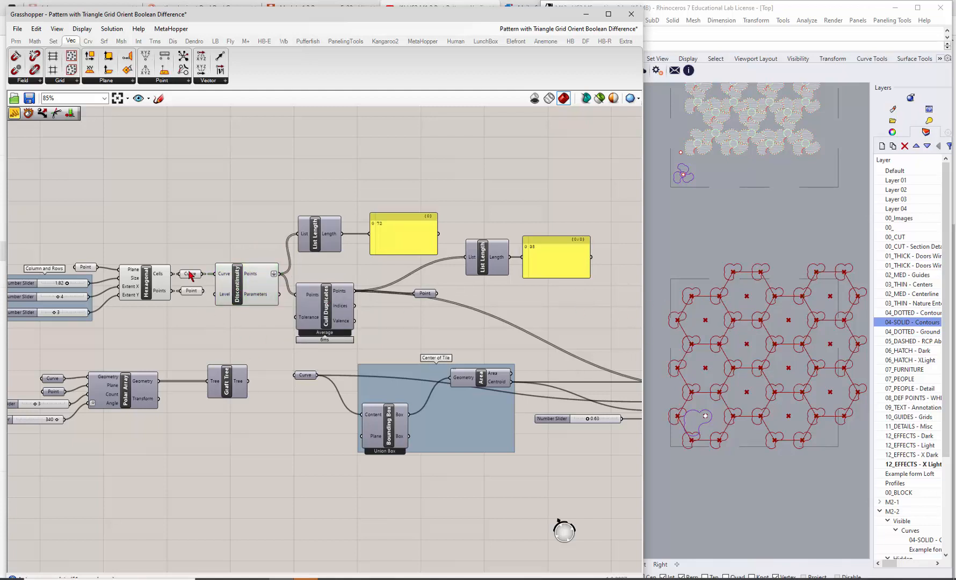
pyautogui.click(195, 275)
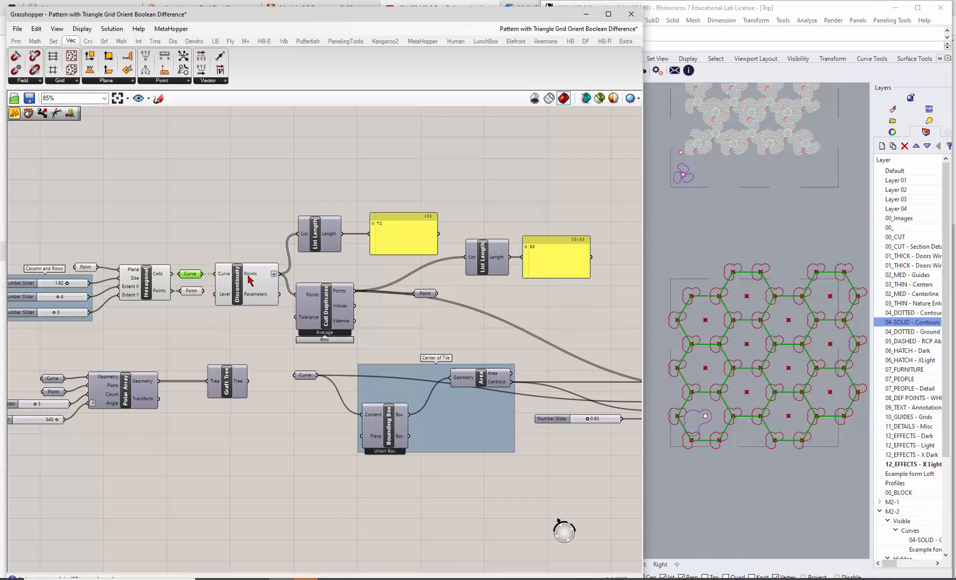
pyautogui.moveTo(253, 280)
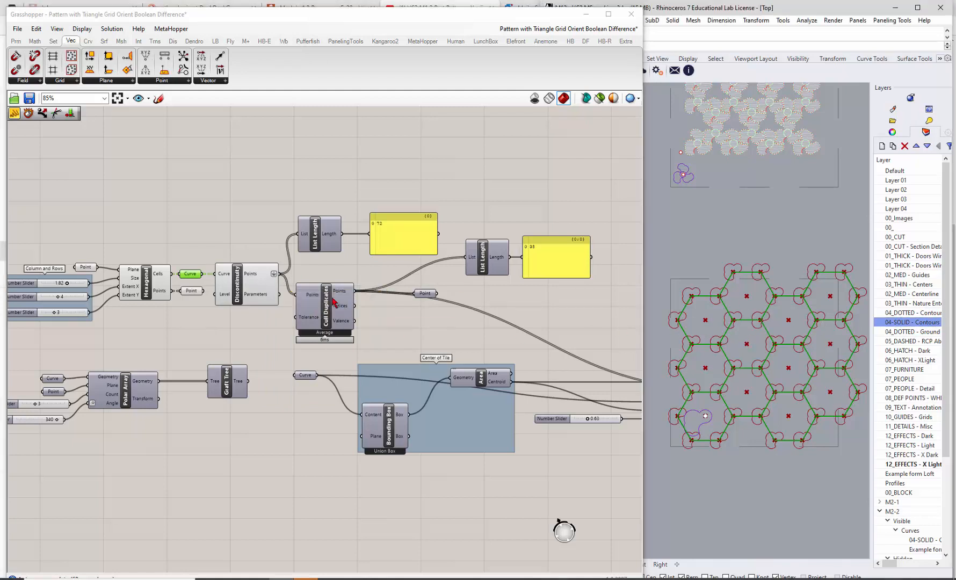
pyautogui.click(338, 273)
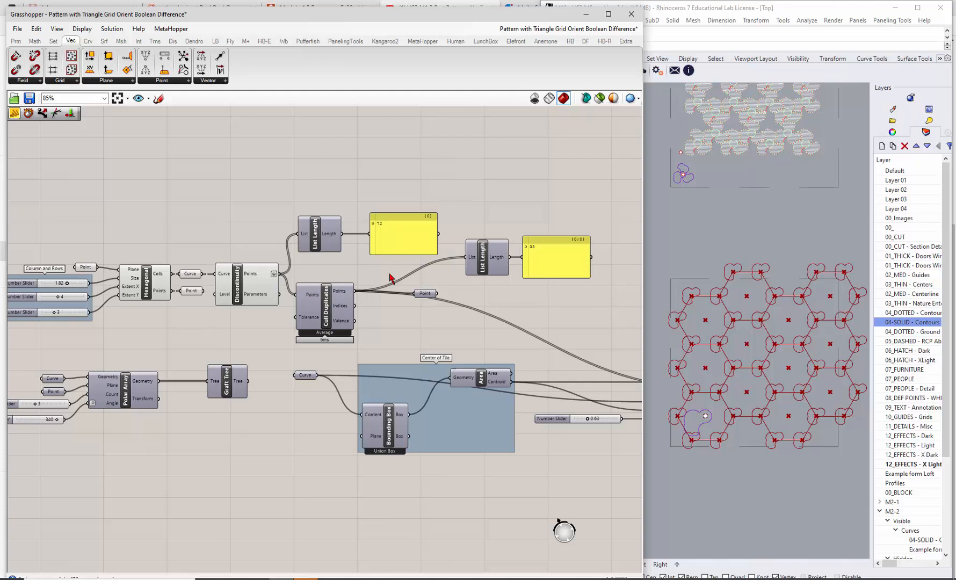
pyautogui.click(244, 283)
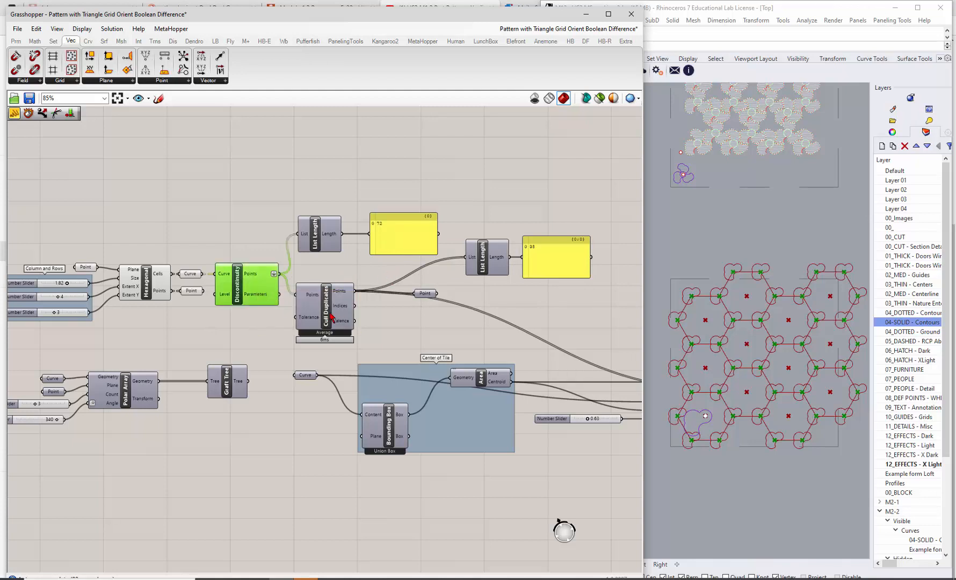
pyautogui.click(331, 317)
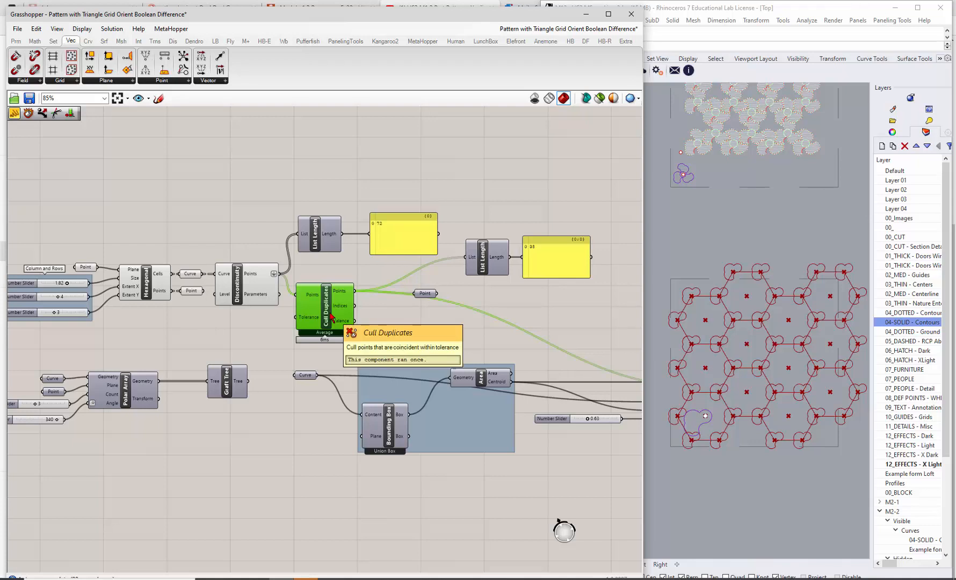
pyautogui.click(389, 277)
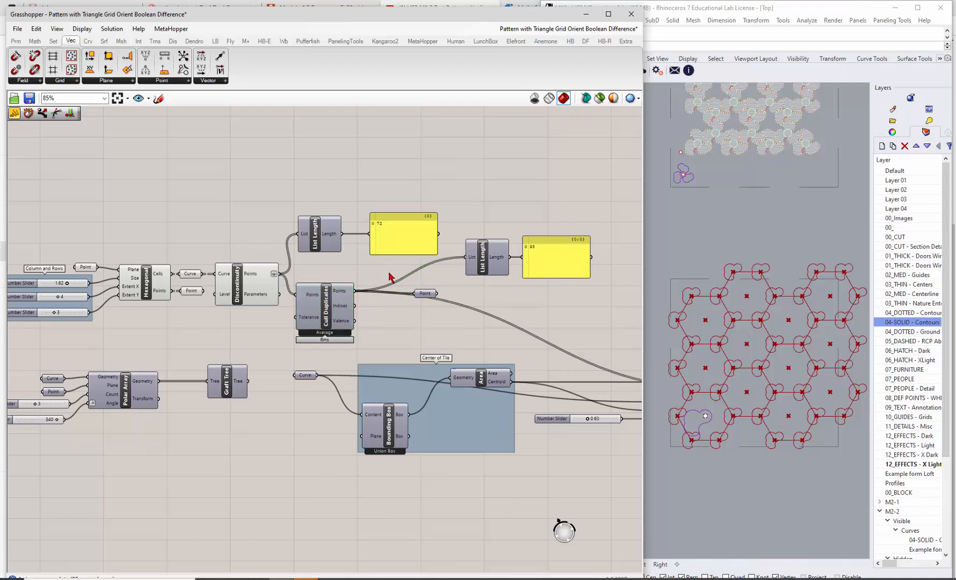
# - Turn on the preview of the Curve parameter that feeds the Bounding Box
pyautogui.scroll(-3, 347, 267)
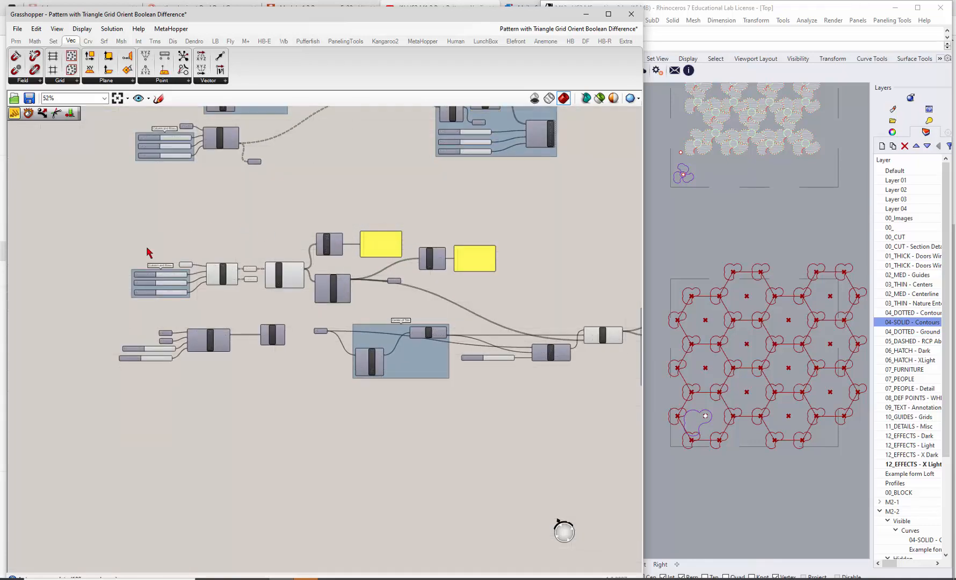
pyautogui.scroll(3, 398, 335)
pyautogui.click(253, 329)
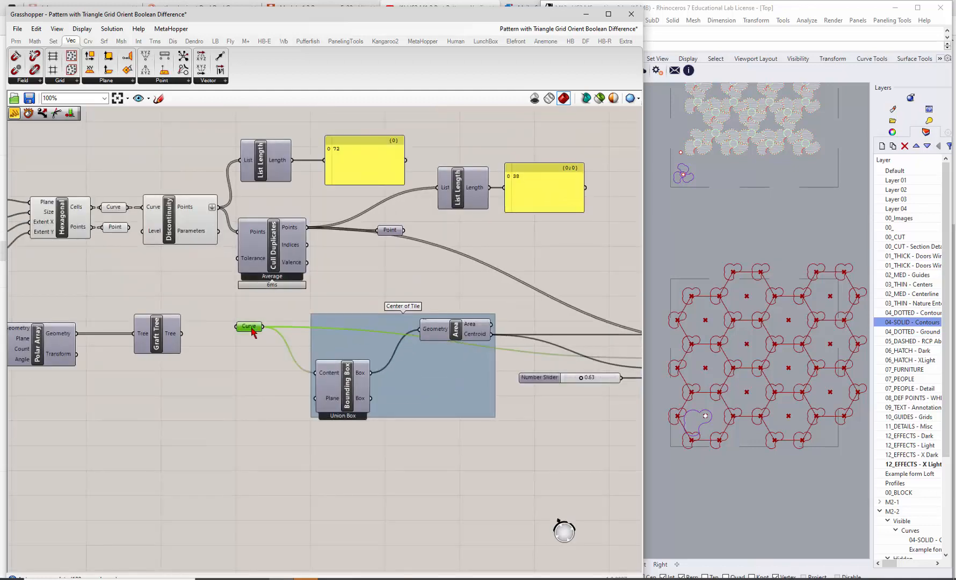
pyautogui.rightClick(253, 328)
pyautogui.click(277, 344)
pyautogui.click(263, 366)
# - Turn on the previews of the Bounding Box and Area components in the Center of Tile group
pyautogui.scroll(-1, 253, 360)
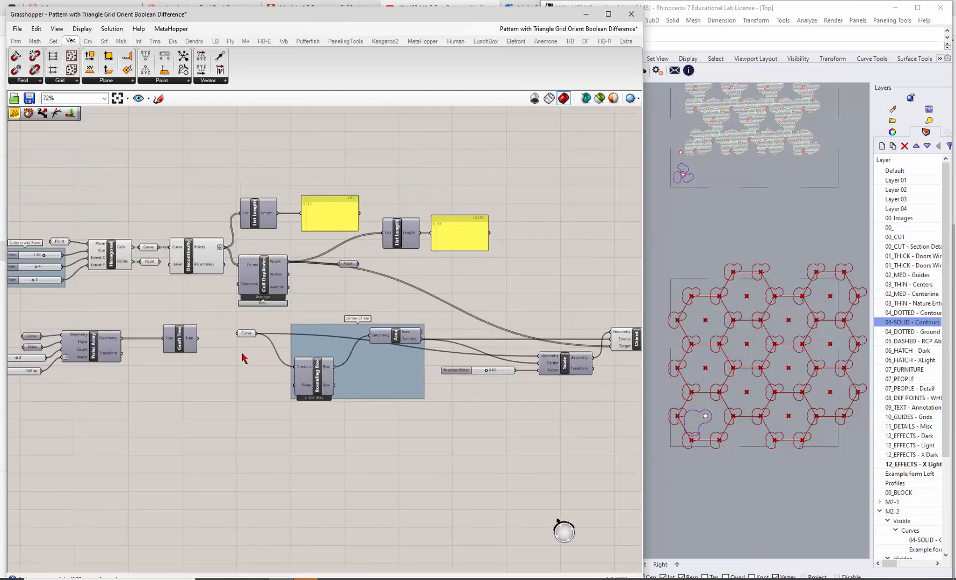
pyautogui.scroll(2, 246, 358)
pyautogui.rightClick(293, 376)
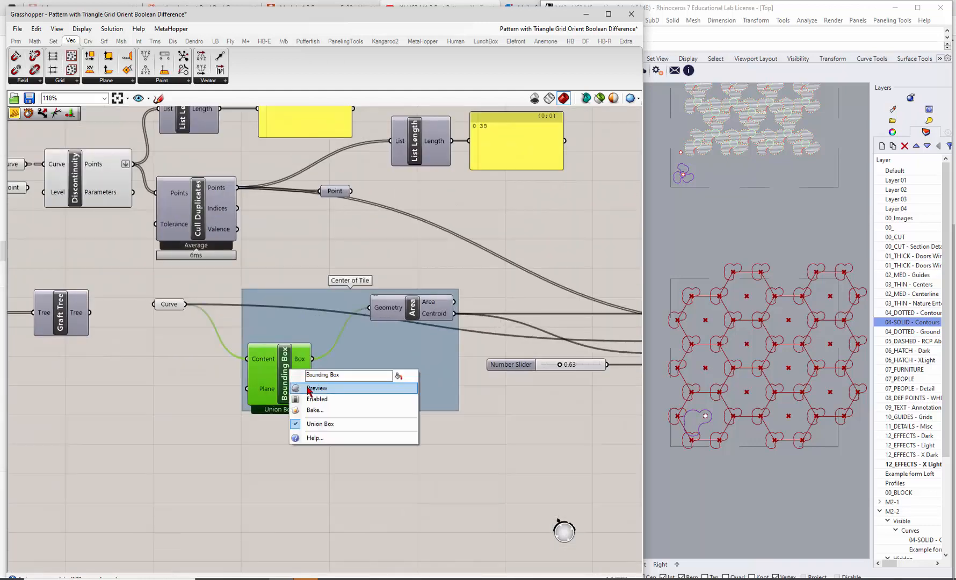
pyautogui.click(305, 386)
pyautogui.click(412, 314)
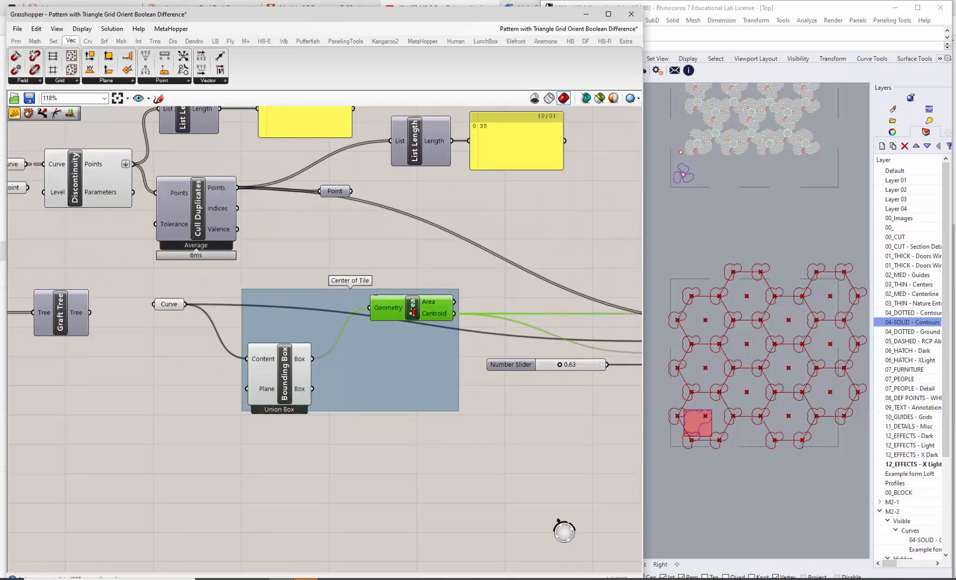
pyautogui.rightClick(412, 312)
pyautogui.click(429, 336)
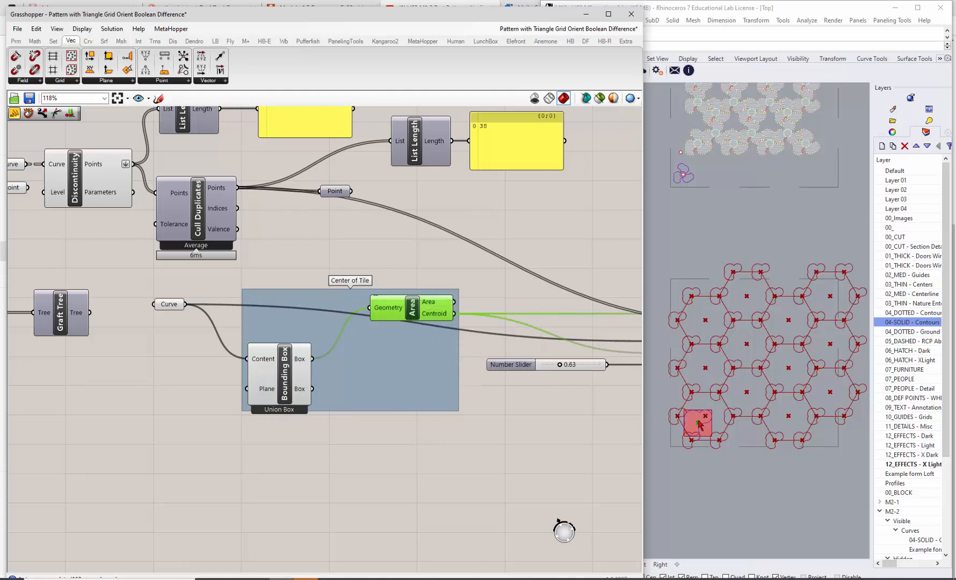
pyautogui.click(451, 292)
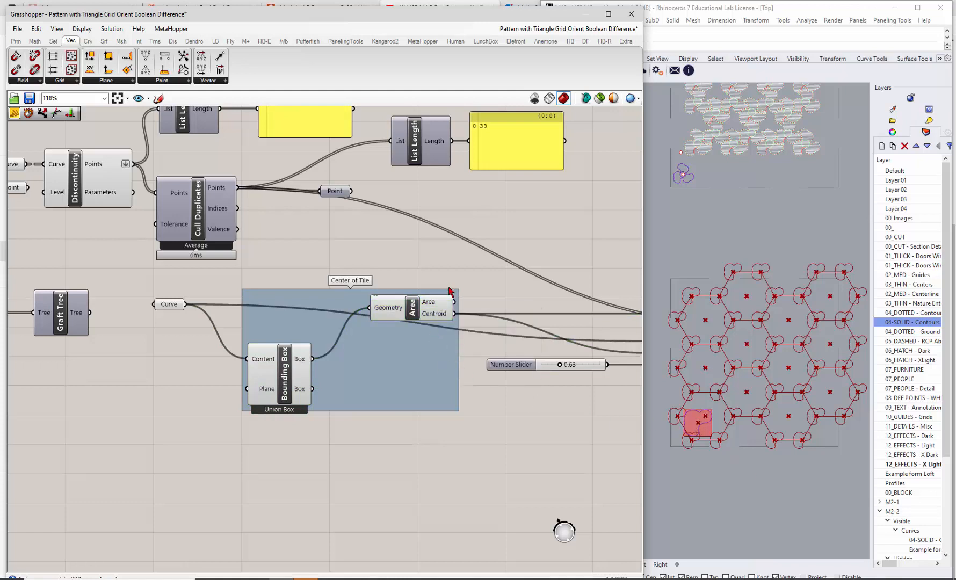
# - Inspect the Orient component's connections and set the tile's Scale factor slider to 1.24
pyautogui.scroll(-1, 258, 414)
pyautogui.scroll(-3, 258, 418)
pyautogui.scroll(2, 543, 376)
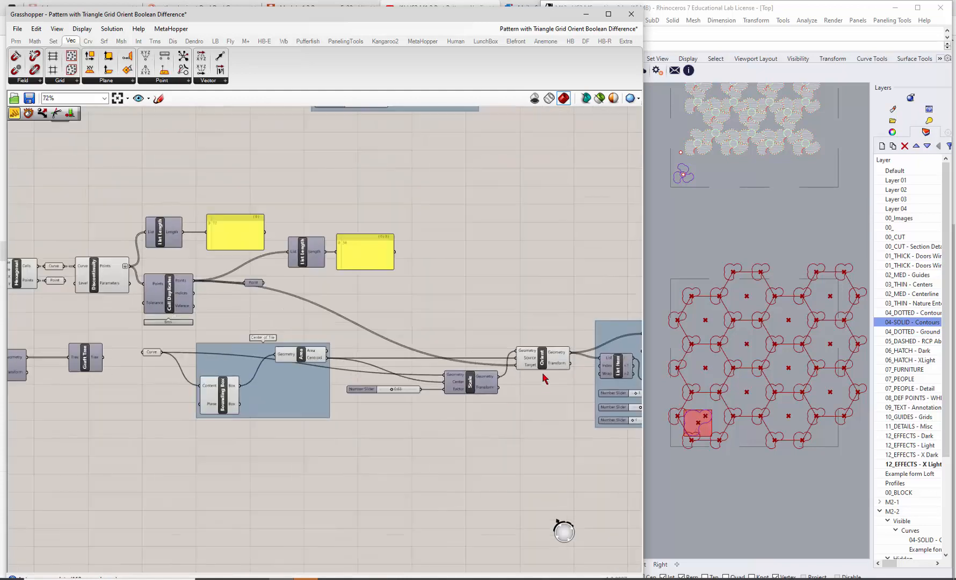
pyautogui.click(543, 363)
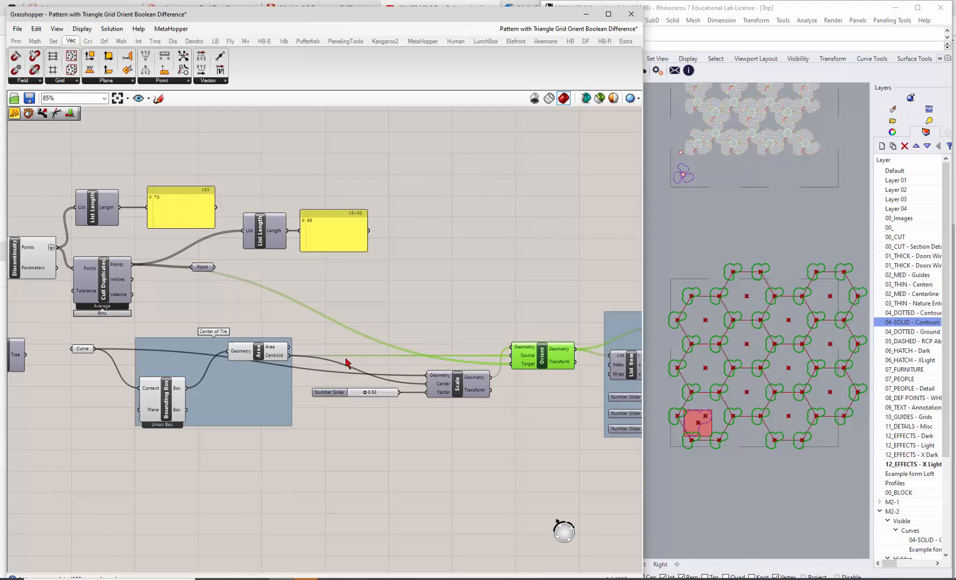
pyautogui.moveTo(521, 358)
pyautogui.click(514, 443)
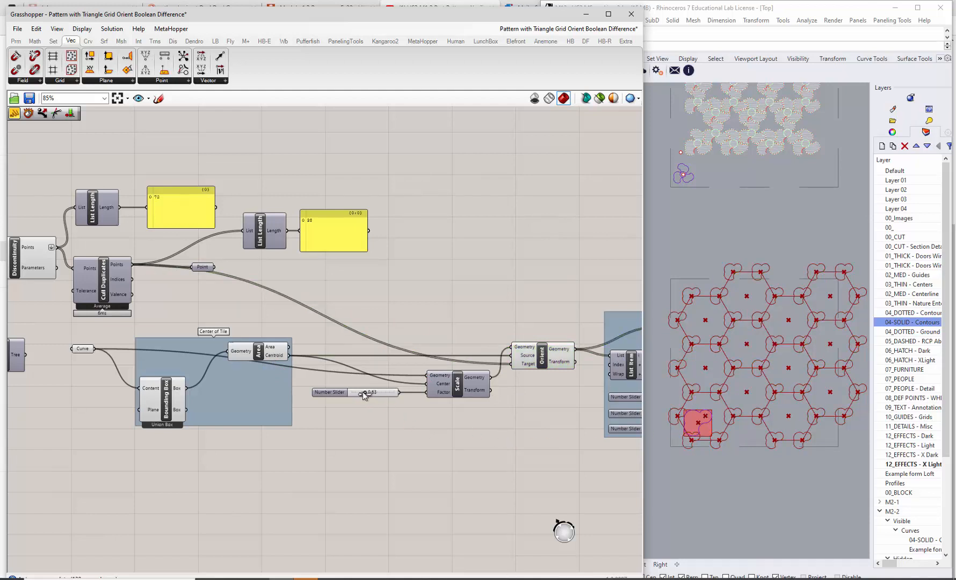
pyautogui.moveTo(364, 395); pyautogui.dragTo(378, 393)
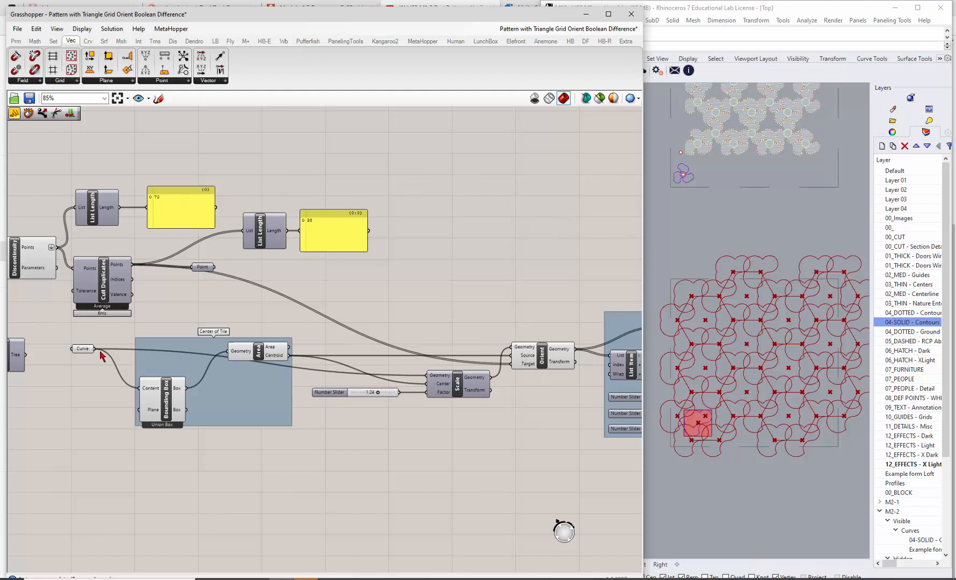
# - Try feeding the tile Curve straight into Orient's Geometry input, and restore the connection from Scale
pyautogui.moveTo(95, 349); pyautogui.dragTo(512, 348)
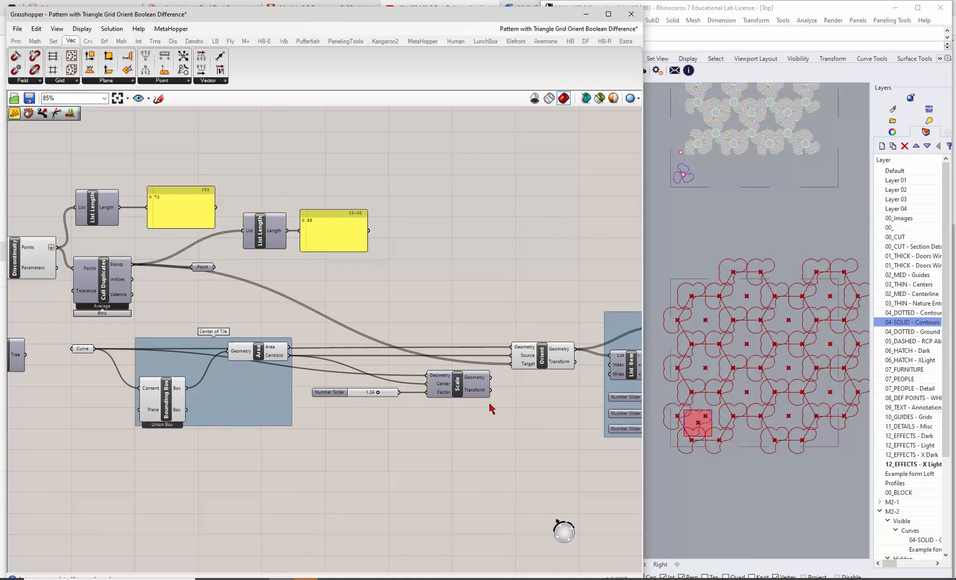
pyautogui.moveTo(490, 377); pyautogui.dragTo(510, 348)
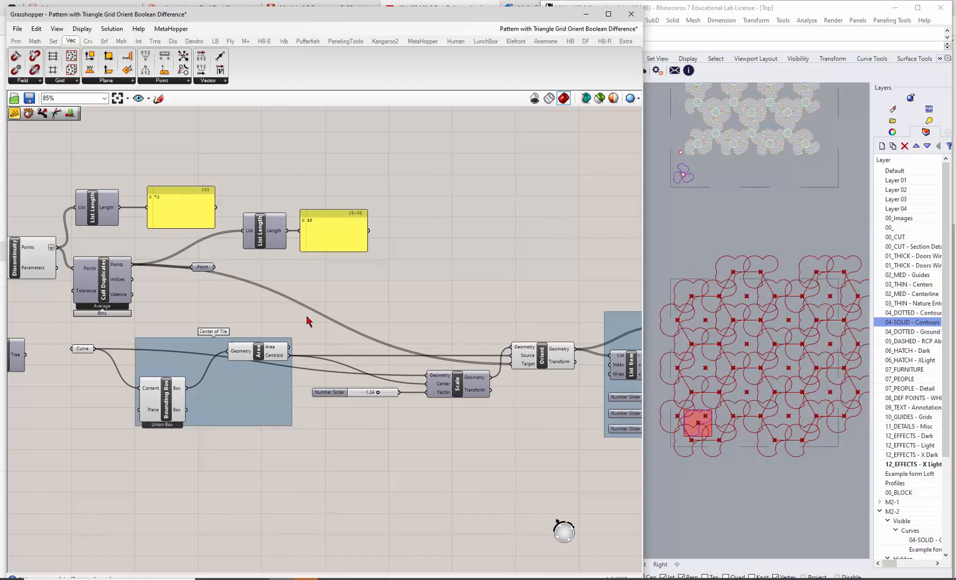
# - Preview the Pattern Hatch component in the Join curves and hatch group, and turn its preview back off
pyautogui.scroll(-3, 202, 354)
pyautogui.scroll(4, 470, 356)
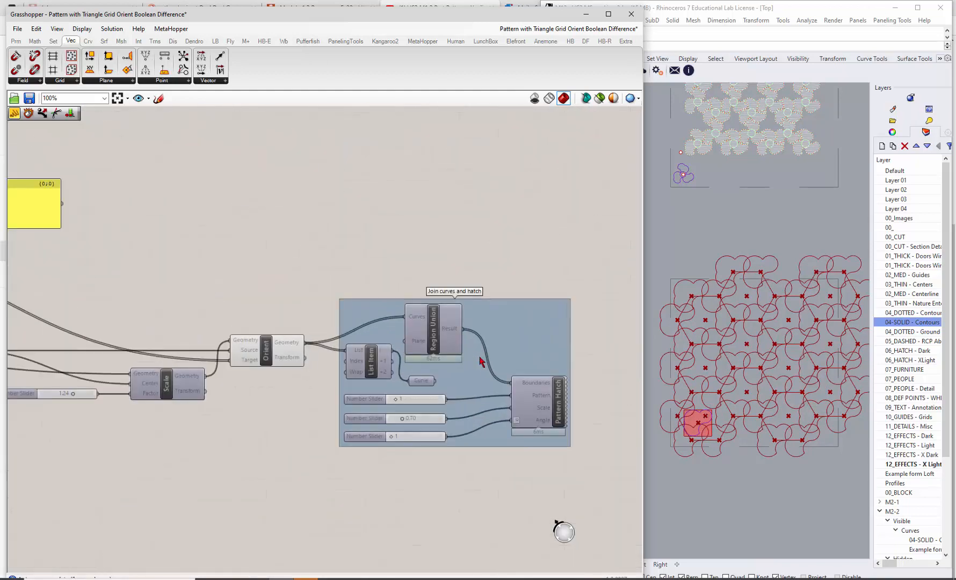
pyautogui.click(561, 408)
pyautogui.rightClick(563, 408)
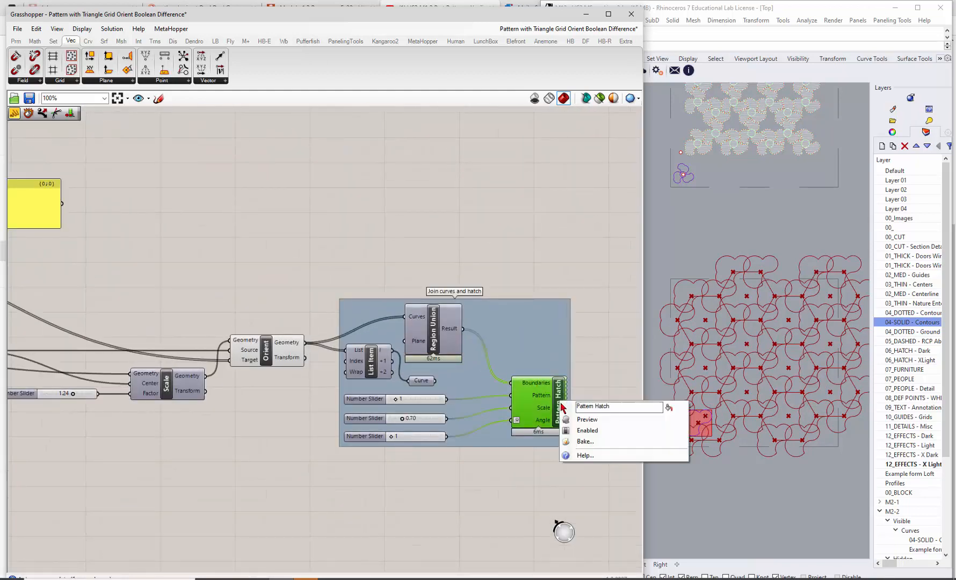
pyautogui.click(587, 420)
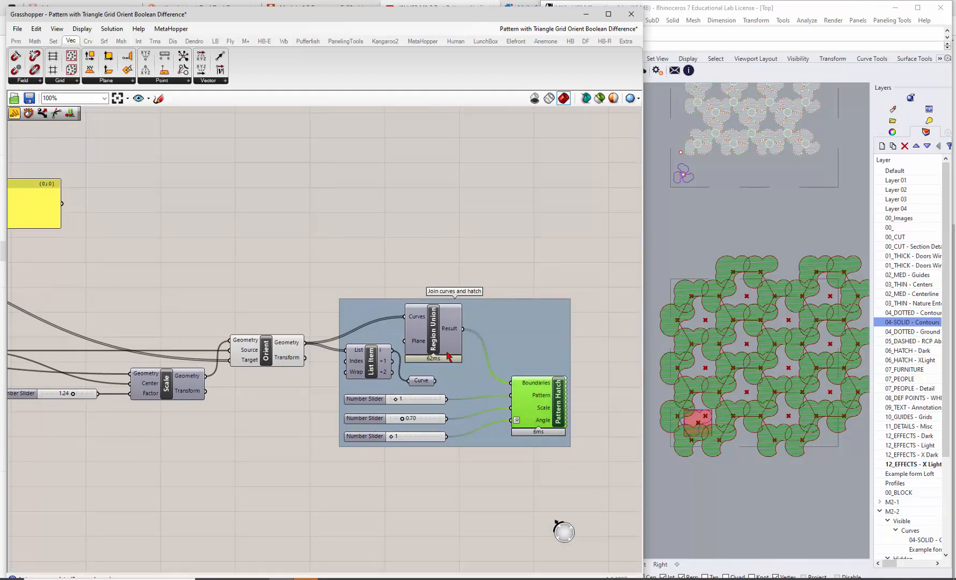
pyautogui.rightClick(557, 398)
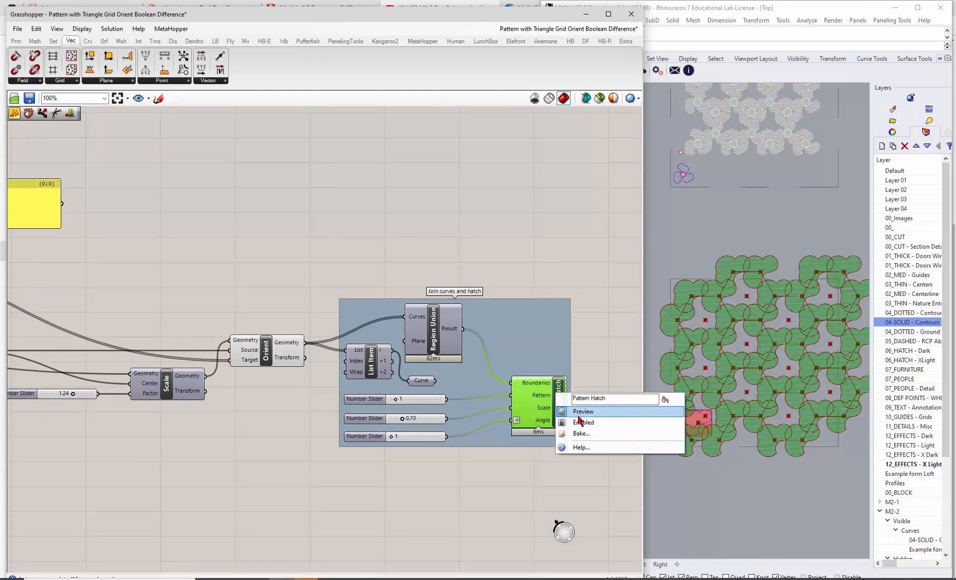
pyautogui.click(580, 418)
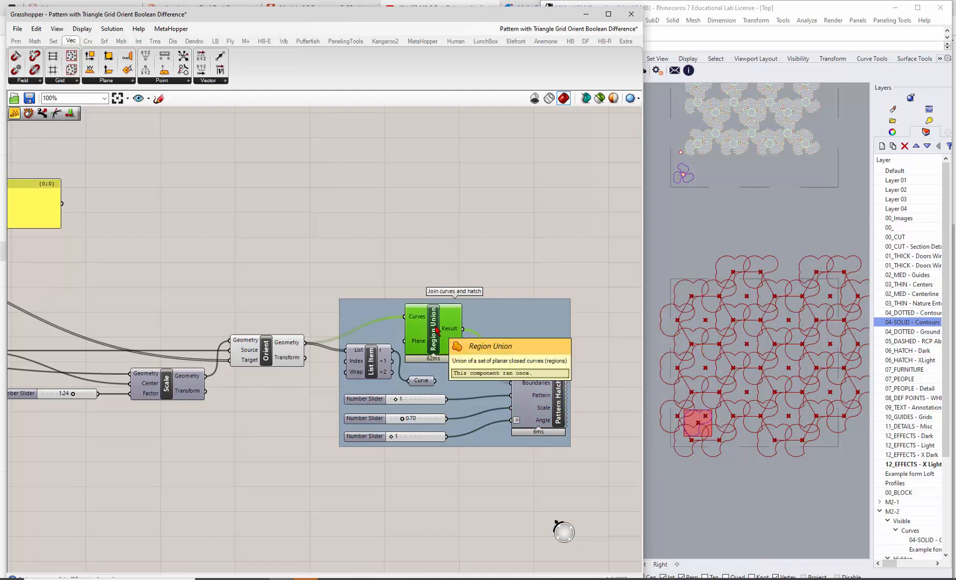
# - Show the Region Union preview and hide the Orient component's preview
pyautogui.rightClick(437, 329)
pyautogui.click(458, 345)
pyautogui.scroll(-4, 458, 348)
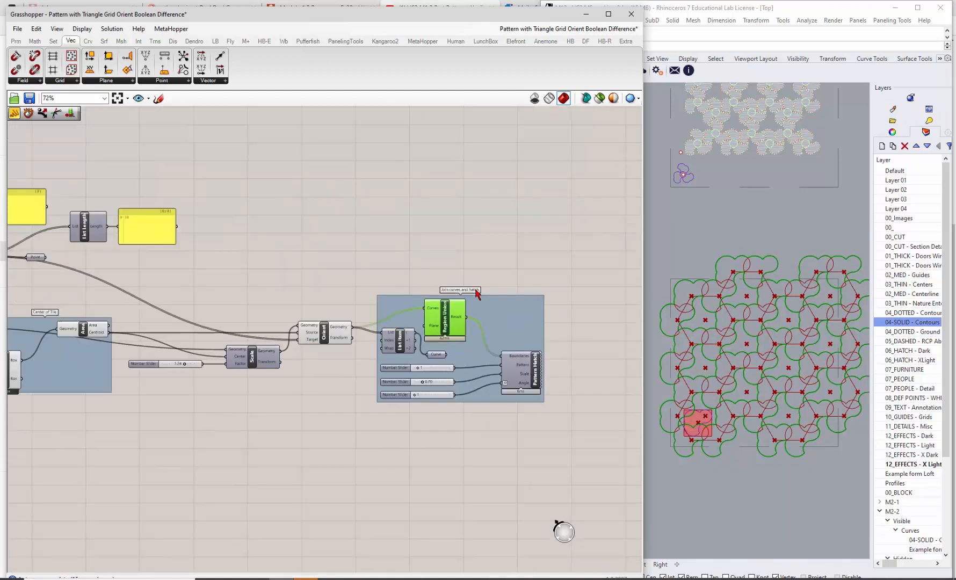
pyautogui.moveTo(283, 278); pyautogui.dragTo(365, 339)
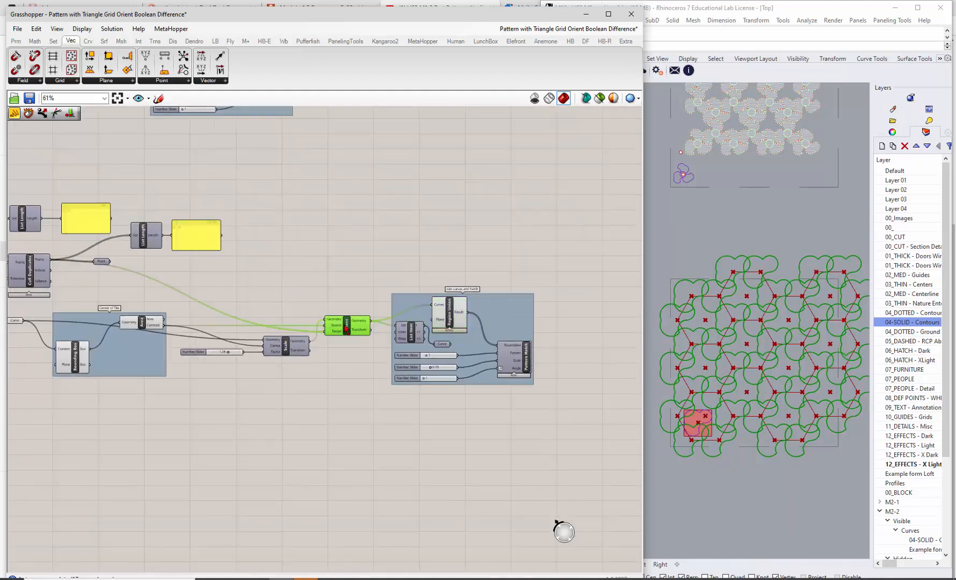
pyautogui.rightClick(346, 330)
pyautogui.click(367, 344)
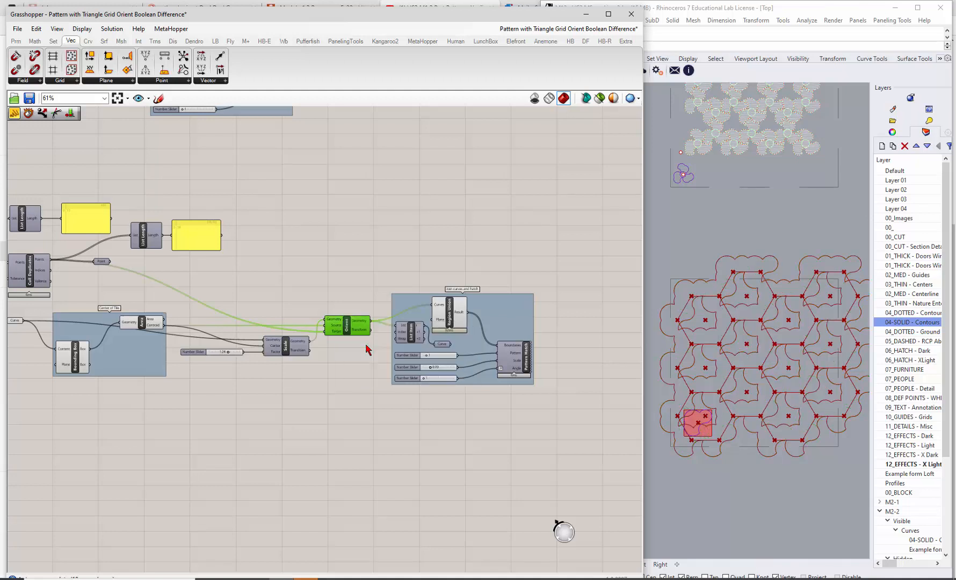
# - Turn off the previews of the Hexagonal grid, Discontinuity, Polar Array and Graft Tree components with their inputs
pyautogui.scroll(-3, 343, 331)
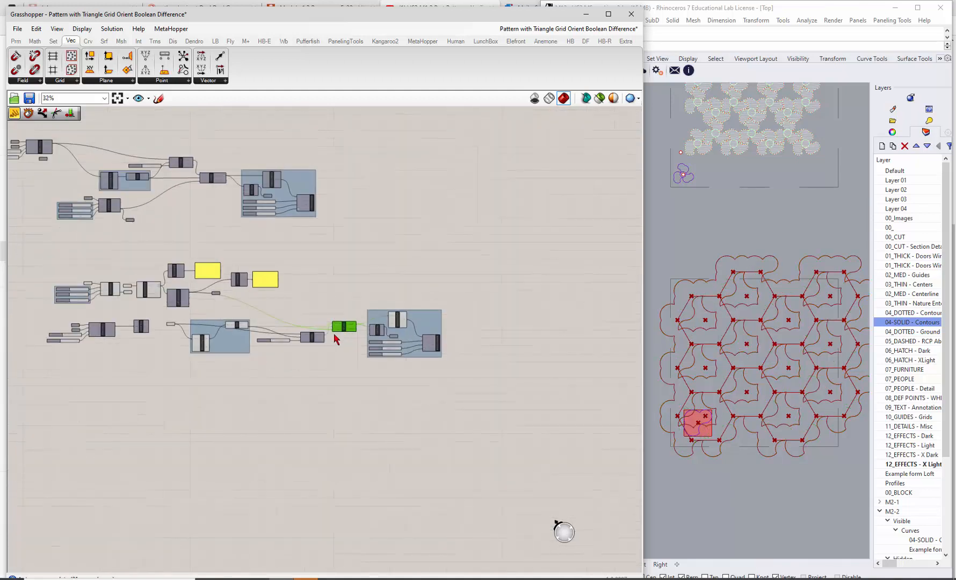
pyautogui.moveTo(162, 349); pyautogui.dragTo(41, 267)
pyautogui.middleClick(73, 259)
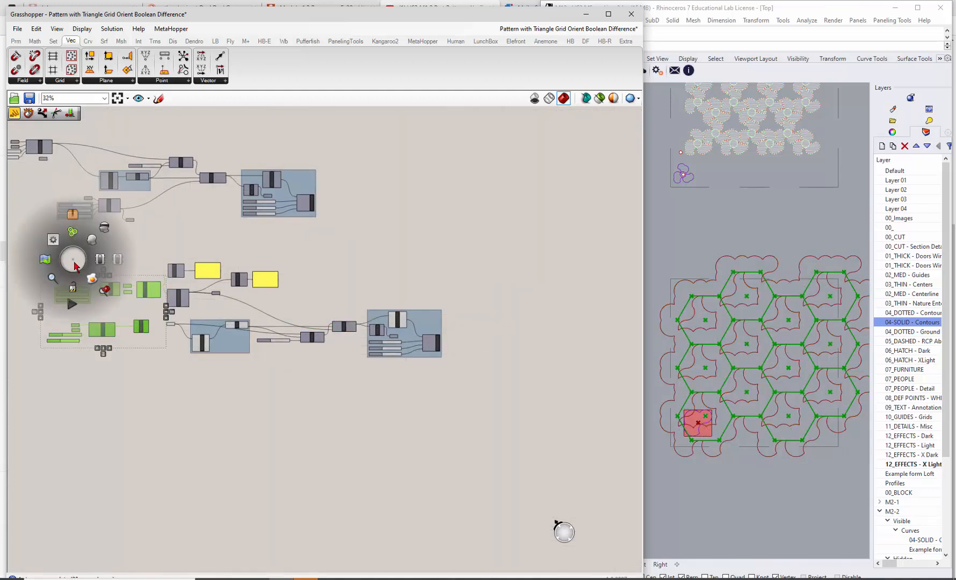
pyautogui.click(108, 230)
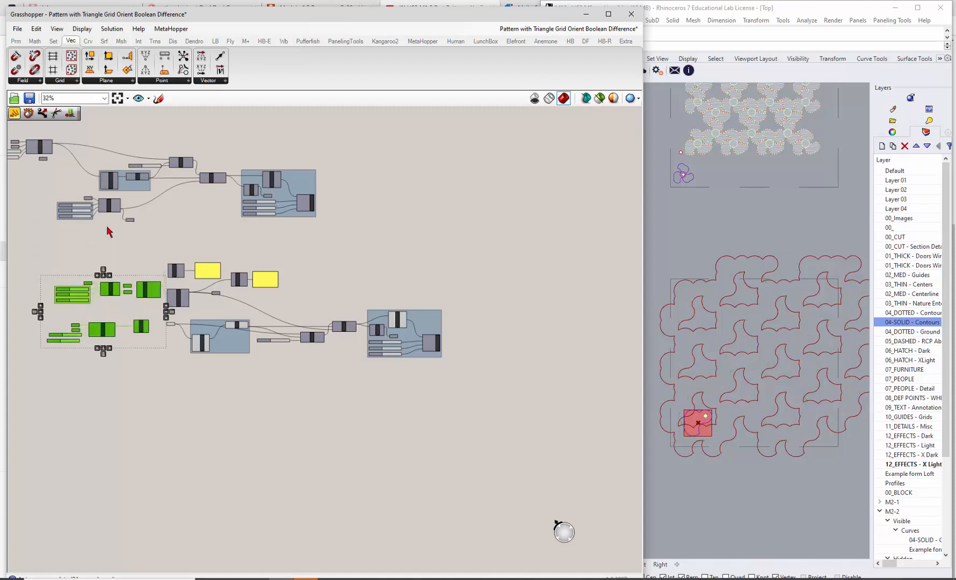
pyautogui.click(729, 468)
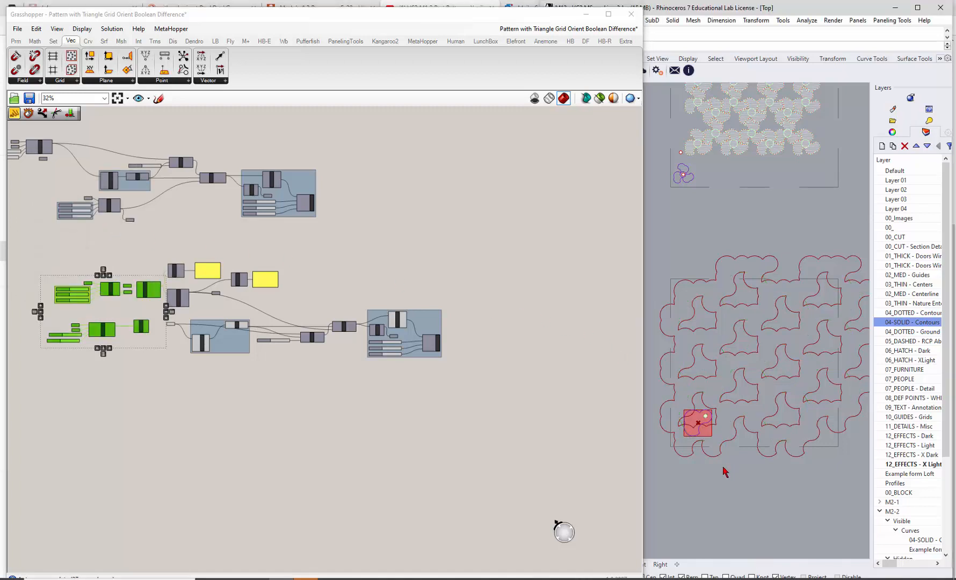
# - Turn on the preview of the Polar Array component below the Hexagonal grid
pyautogui.scroll(1, 290, 312)
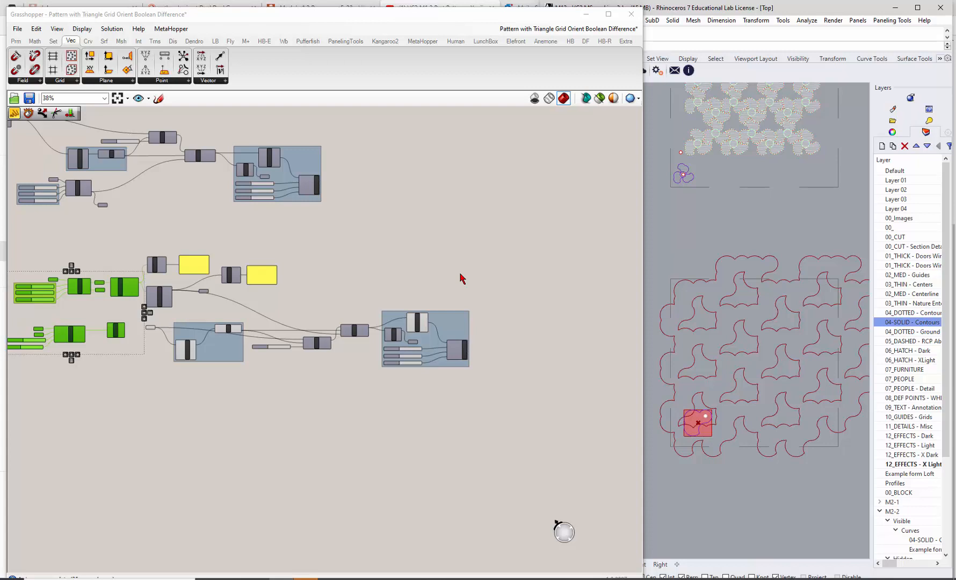
pyautogui.scroll(-3, 461, 278)
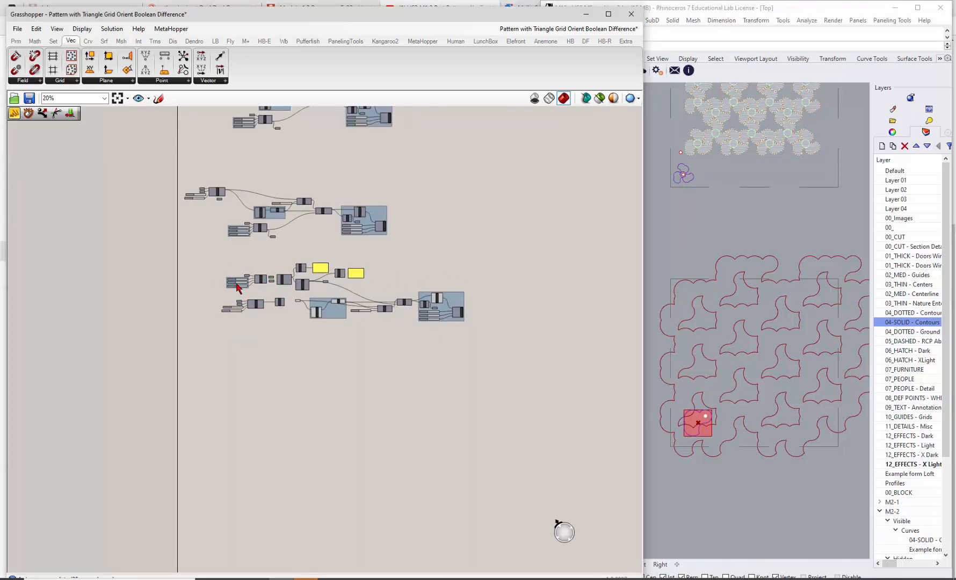
pyautogui.scroll(7, 239, 290)
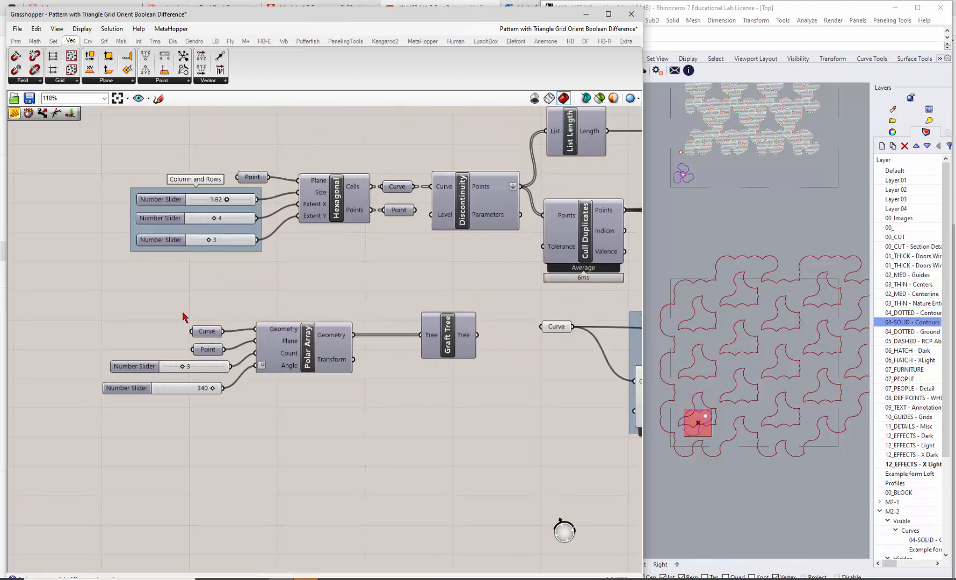
pyautogui.scroll(-3, 182, 310)
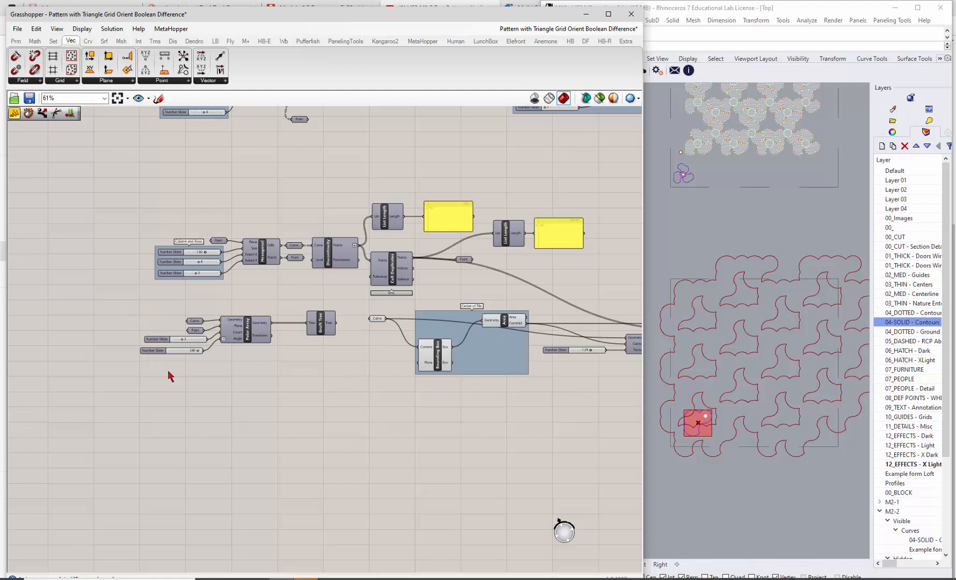
pyautogui.click(246, 332)
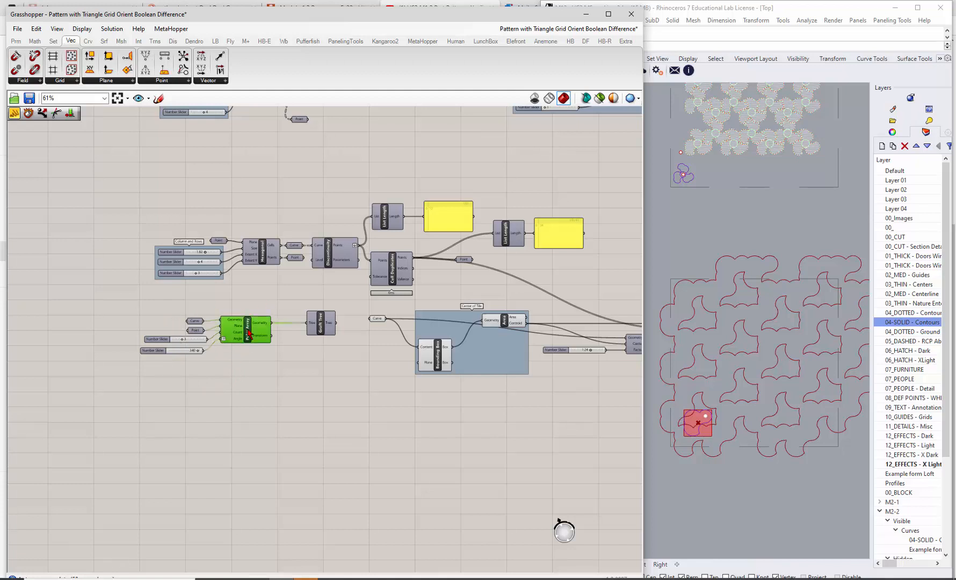
pyautogui.rightClick(249, 331)
pyautogui.click(271, 344)
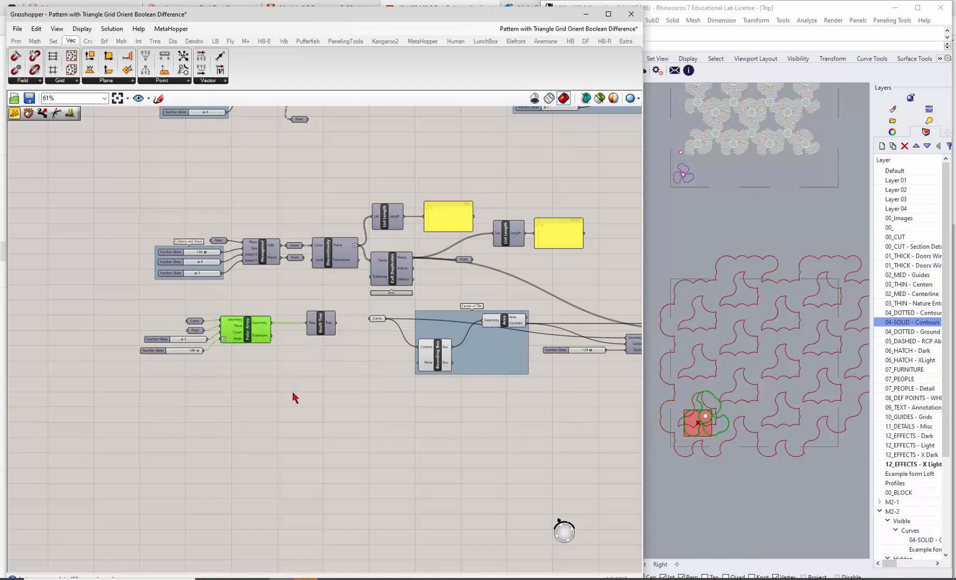
pyautogui.click(292, 384)
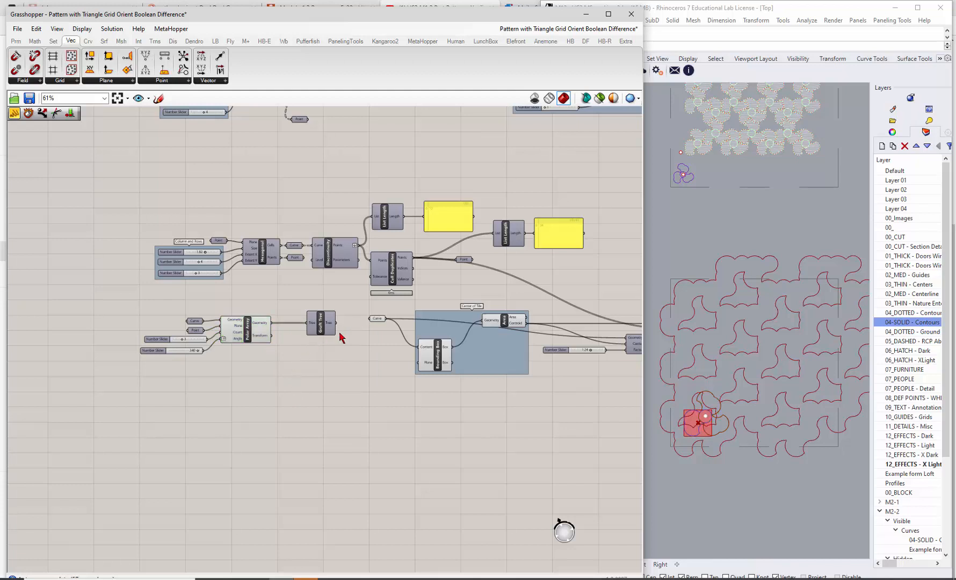
# - Feed Polar Array's Geometry output into Scale's Geometry and Bounding Box's Content inputs, placing Graft Tree below the wires
pyautogui.scroll(-1, 340, 332)
pyautogui.scroll(2, 606, 309)
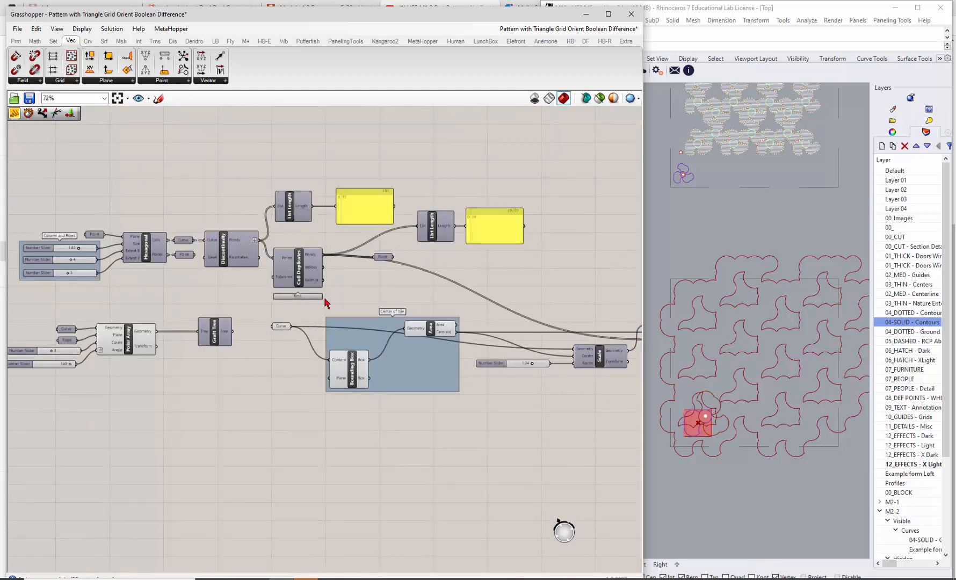
pyautogui.scroll(-1, 324, 297)
pyautogui.scroll(2, 310, 303)
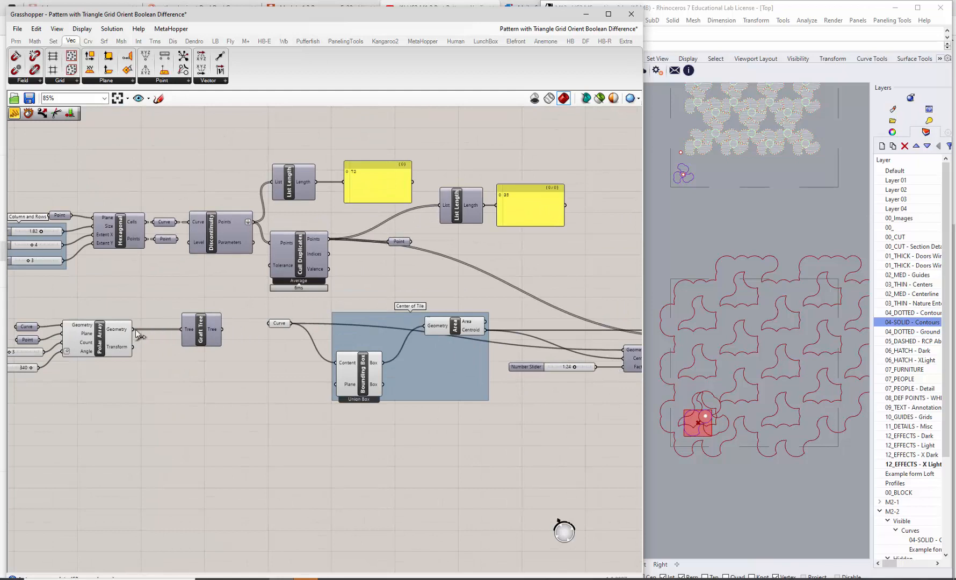
pyautogui.moveTo(135, 330); pyautogui.dragTo(626, 357)
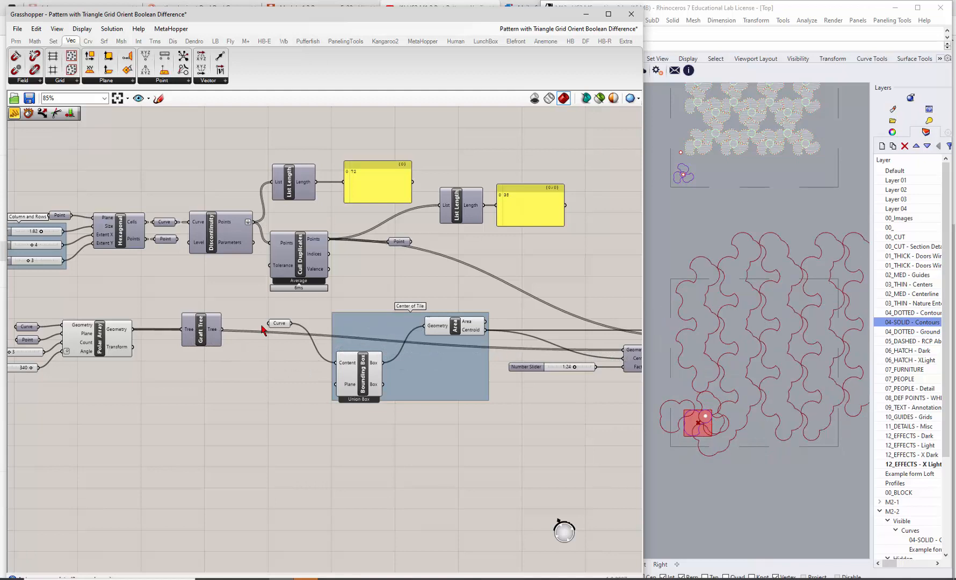
pyautogui.moveTo(203, 334); pyautogui.dragTo(204, 378)
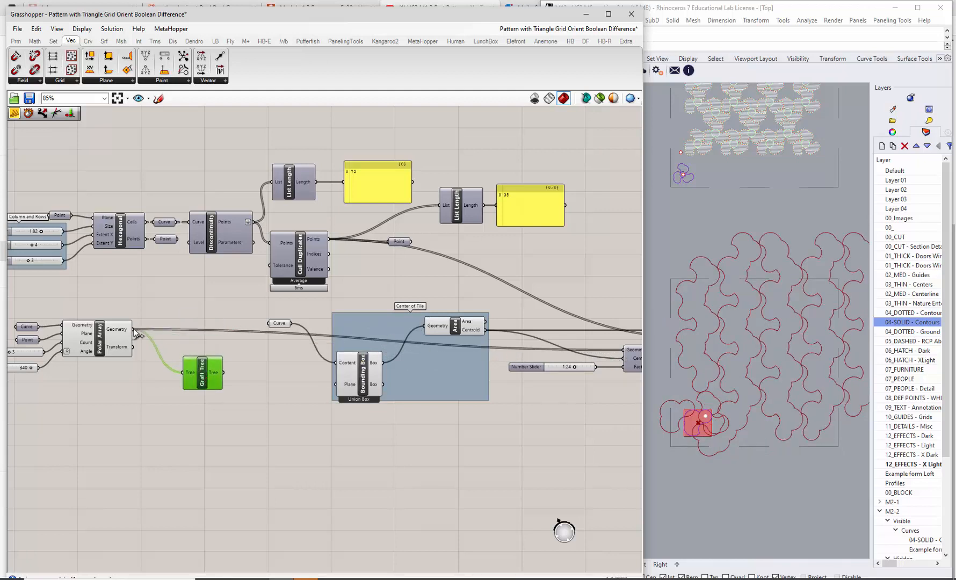
pyautogui.keyDown('shift'); pyautogui.moveTo(136, 333); pyautogui.dragTo(342, 372); pyautogui.keyUp('shift')
pyautogui.click(383, 477)
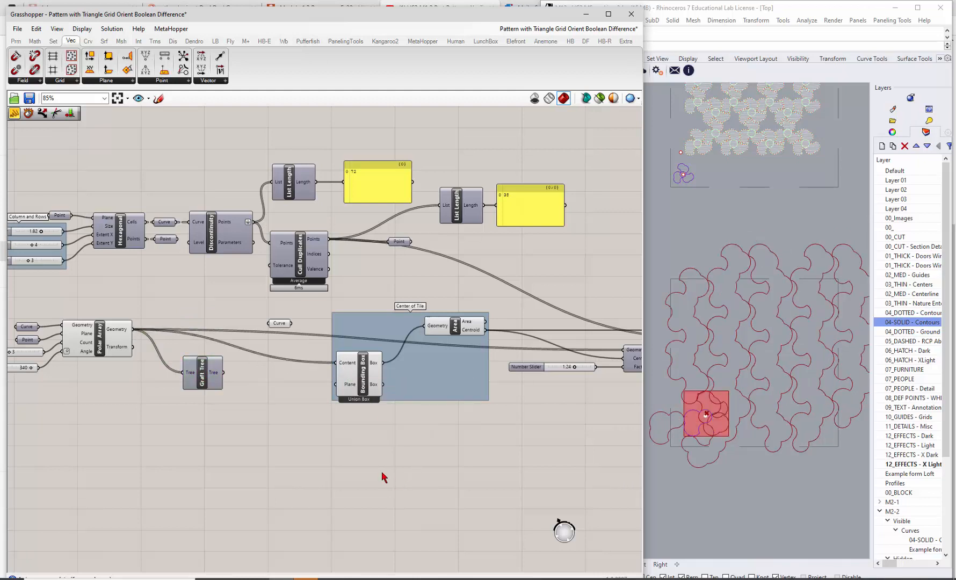
# - Hide the Region Union and List Item previews in the Join curves and hatch group and show the Orient component's preview
pyautogui.scroll(-3, 212, 419)
pyautogui.scroll(-2, 504, 369)
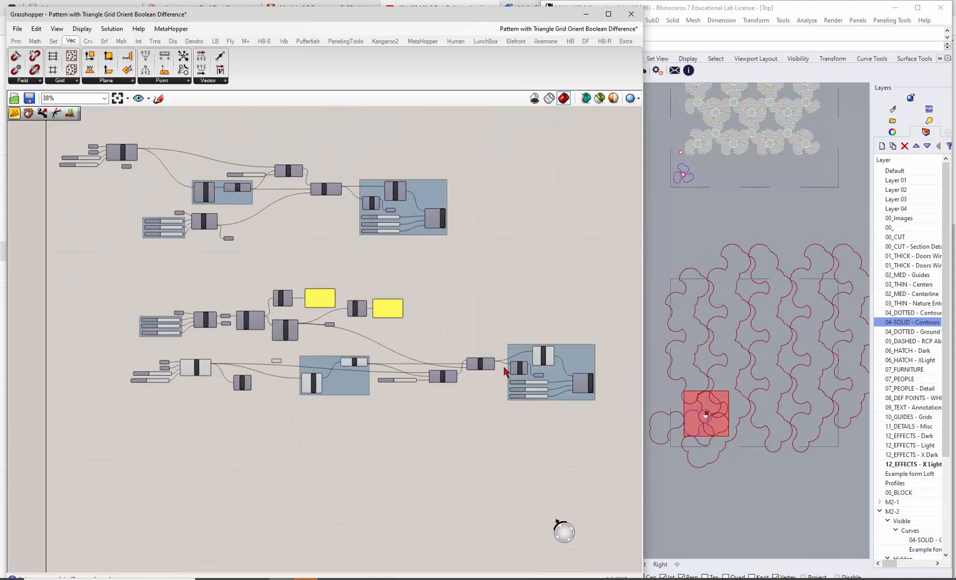
pyautogui.scroll(2, 523, 367)
pyautogui.moveTo(607, 287); pyautogui.dragTo(525, 436)
pyautogui.middleClick(568, 352)
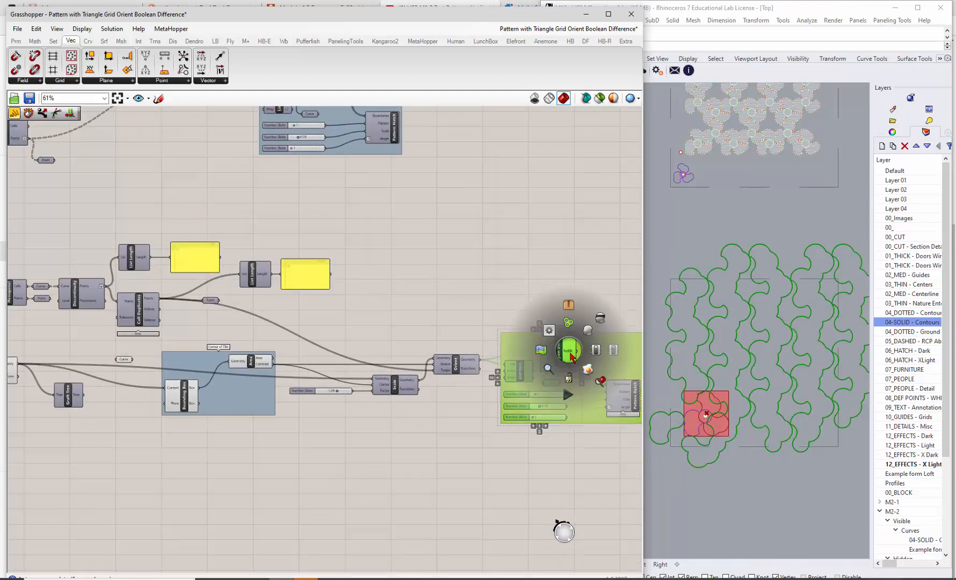
pyautogui.click(602, 320)
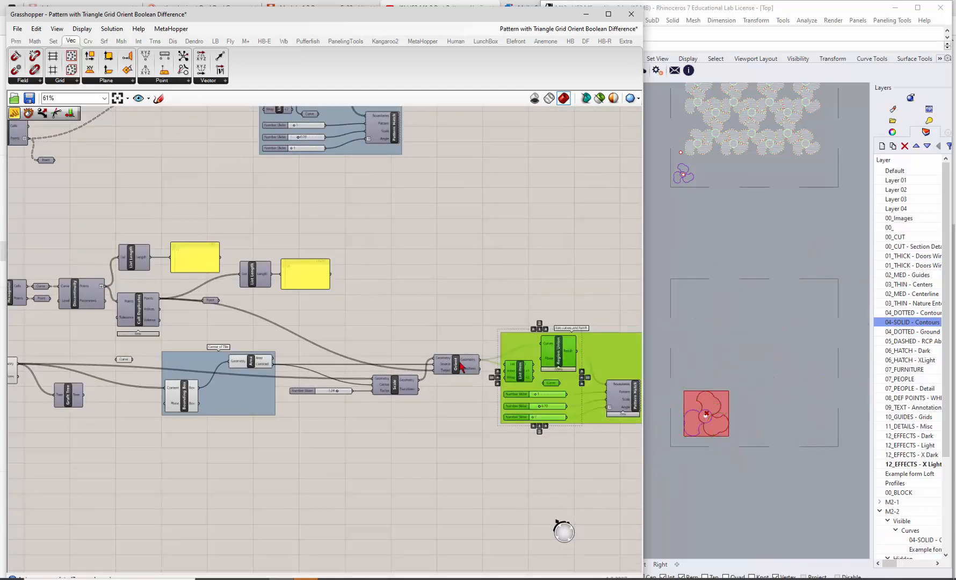
pyautogui.rightClick(462, 367)
pyautogui.click(487, 384)
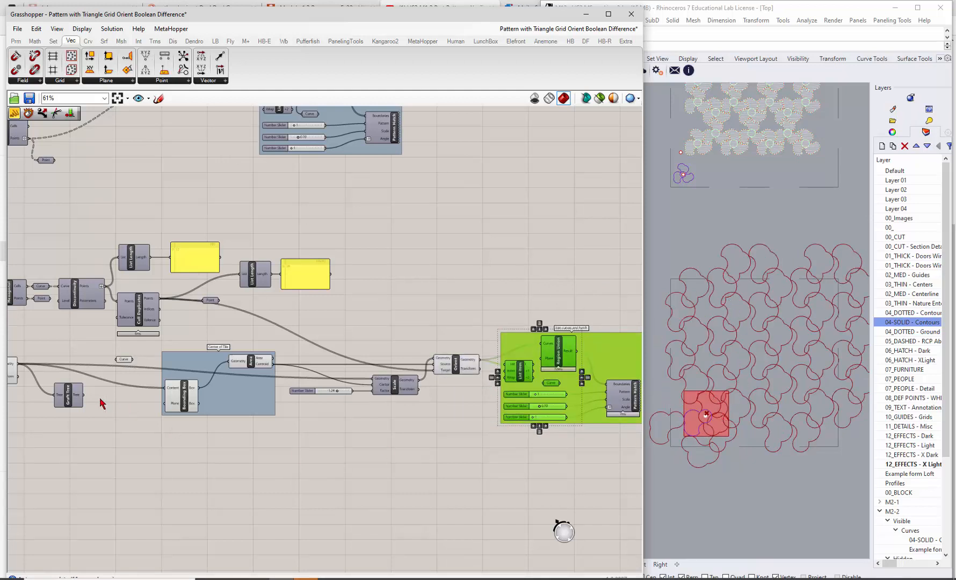
# - Highlight the Polar Array component's curves within the oriented pattern, and clear the selection
pyautogui.scroll(-2, 195, 388)
pyautogui.scroll(2, 195, 388)
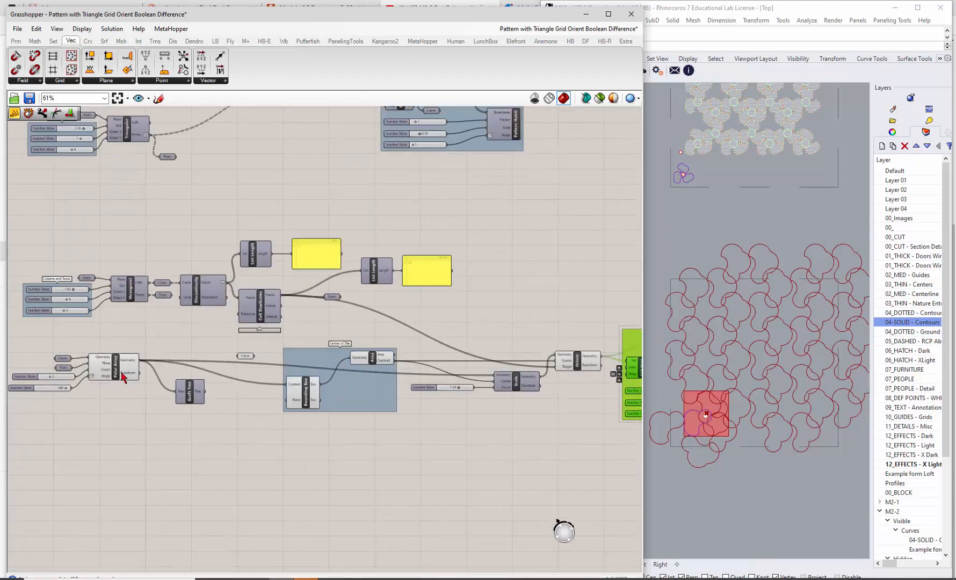
pyautogui.click(121, 375)
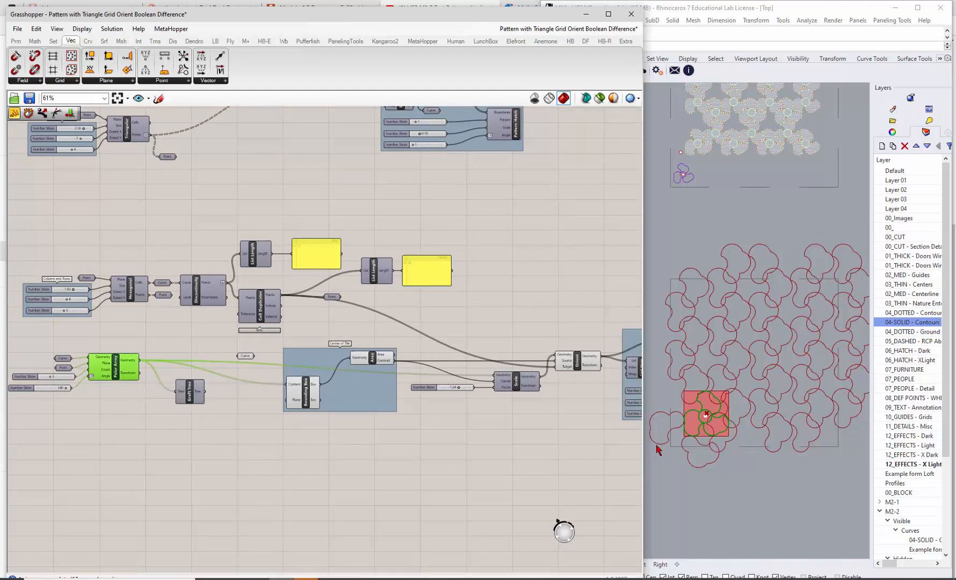
pyautogui.click(353, 476)
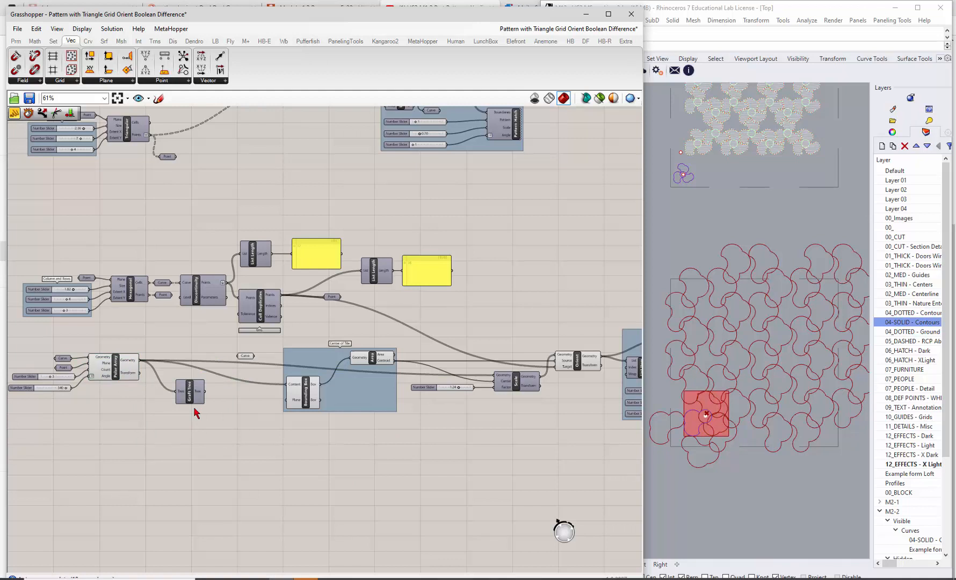
# - Move Graft Tree above the Polar Array wires and feed its Tree output directly into Orient's Geometry input
pyautogui.moveTo(192, 396); pyautogui.dragTo(194, 347)
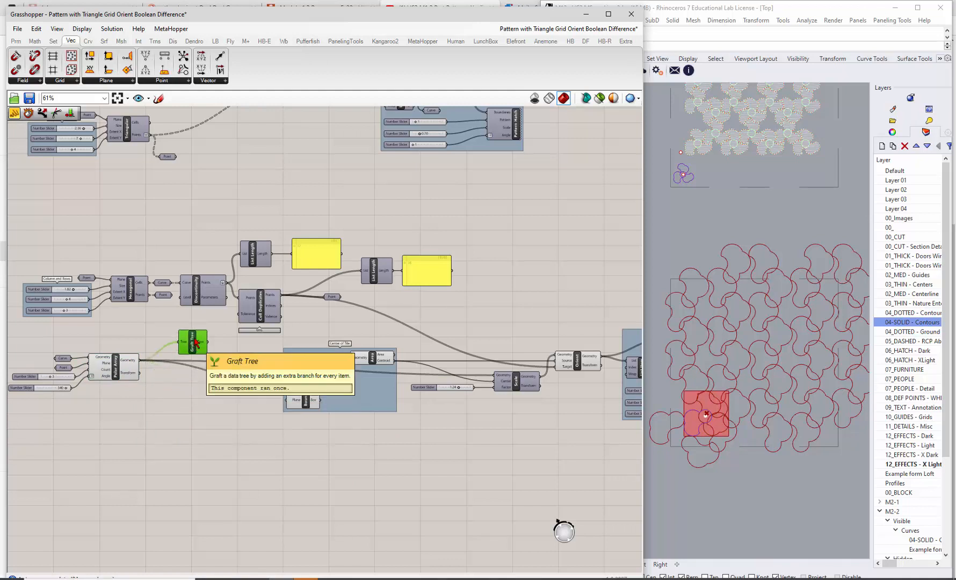
pyautogui.scroll(2, 214, 300)
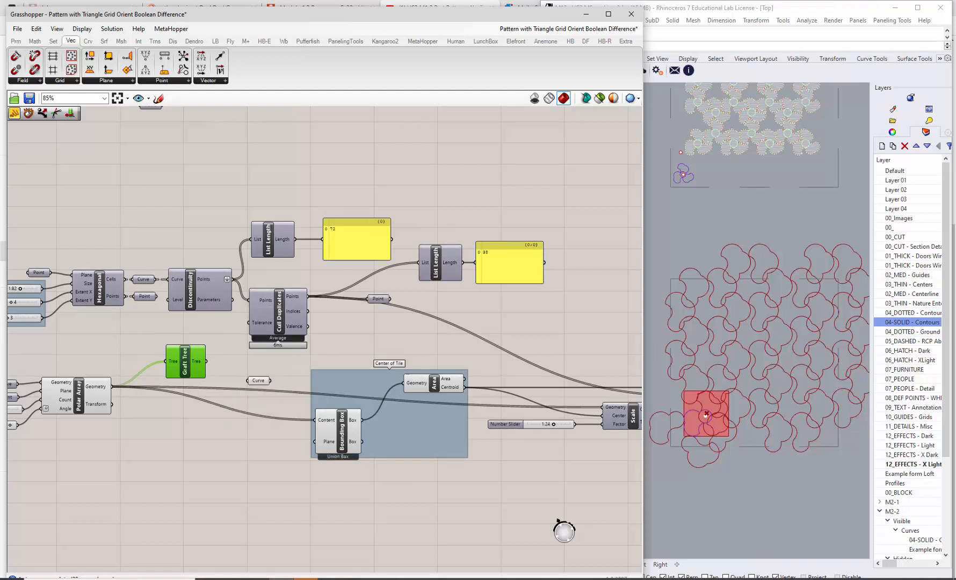
pyautogui.scroll(-1, 11, 322)
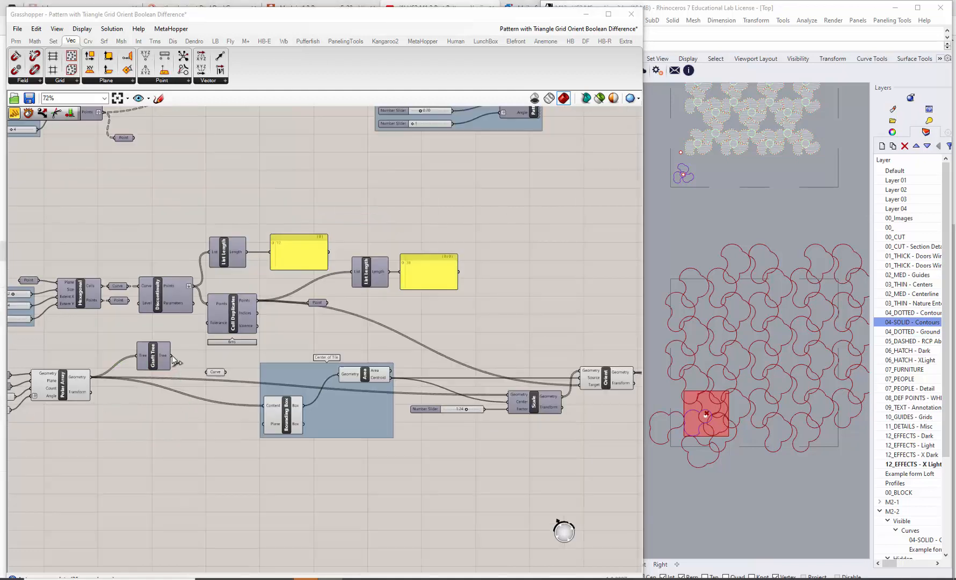
pyautogui.moveTo(172, 356); pyautogui.dragTo(578, 369)
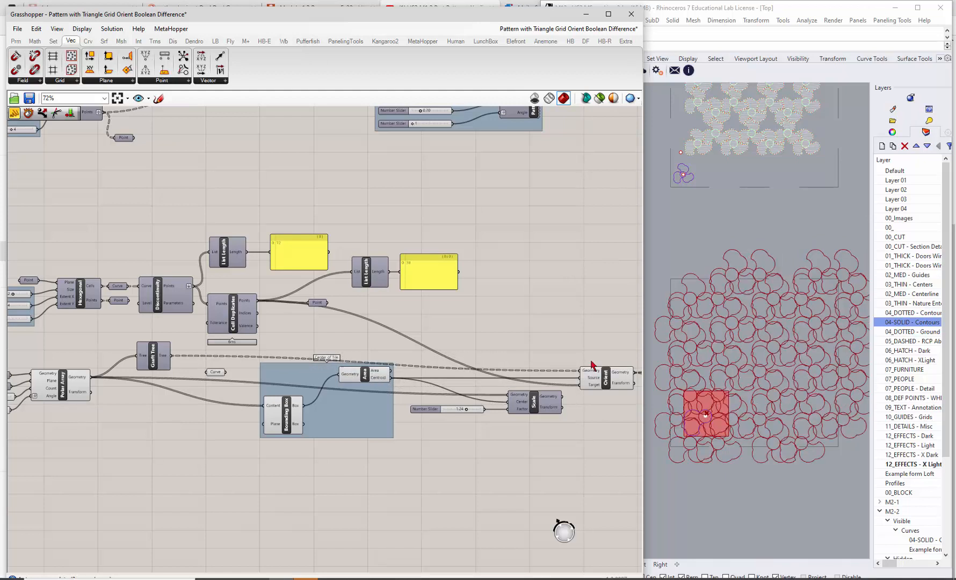
# - Route Graft Tree's output through Scale into Orient's Geometry input and set the Scale Factor slider to 0.79
pyautogui.moveTo(467, 409); pyautogui.dragTo(455, 411)
pyautogui.moveTo(173, 357); pyautogui.dragTo(509, 401)
pyautogui.moveTo(173, 355); pyautogui.dragTo(580, 371)
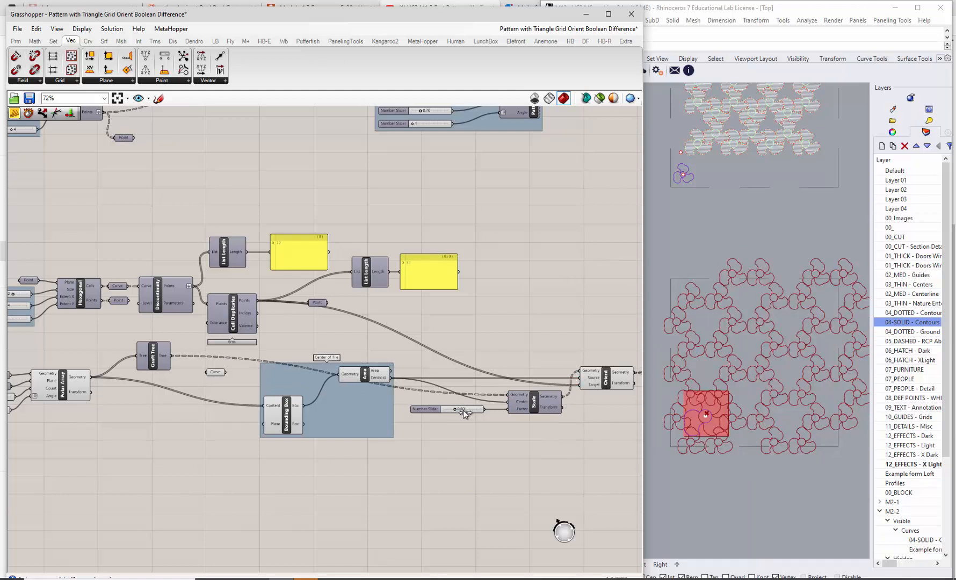
pyautogui.moveTo(463, 410)
pyautogui.mouseDown()
pyautogui.moveTo(448, 412)
pyautogui.moveTo(459, 411)
pyautogui.mouseUp()
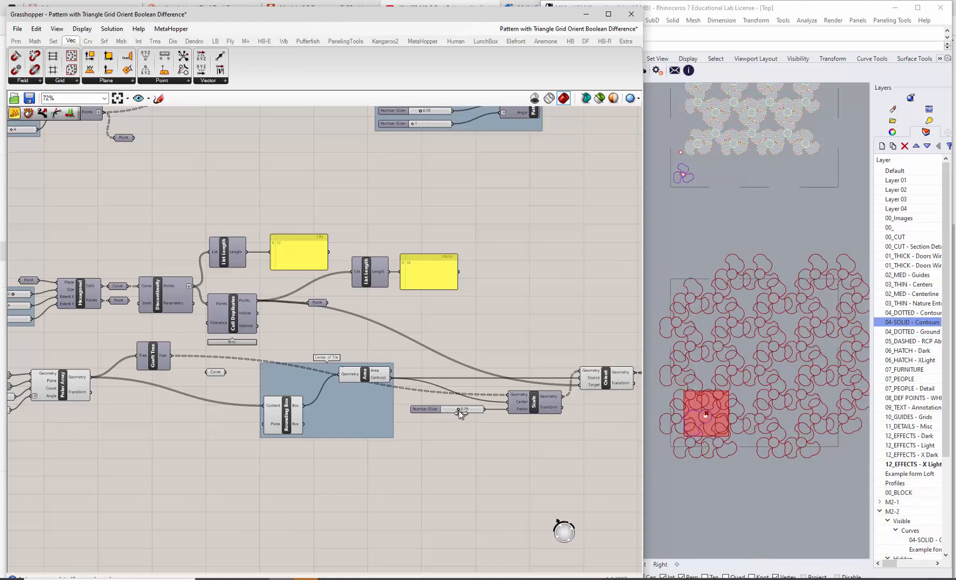
# - Set the Polar Array's Angle slider to 360 and its Count slider to 2
pyautogui.scroll(-3, 236, 410)
pyautogui.scroll(5, 58, 411)
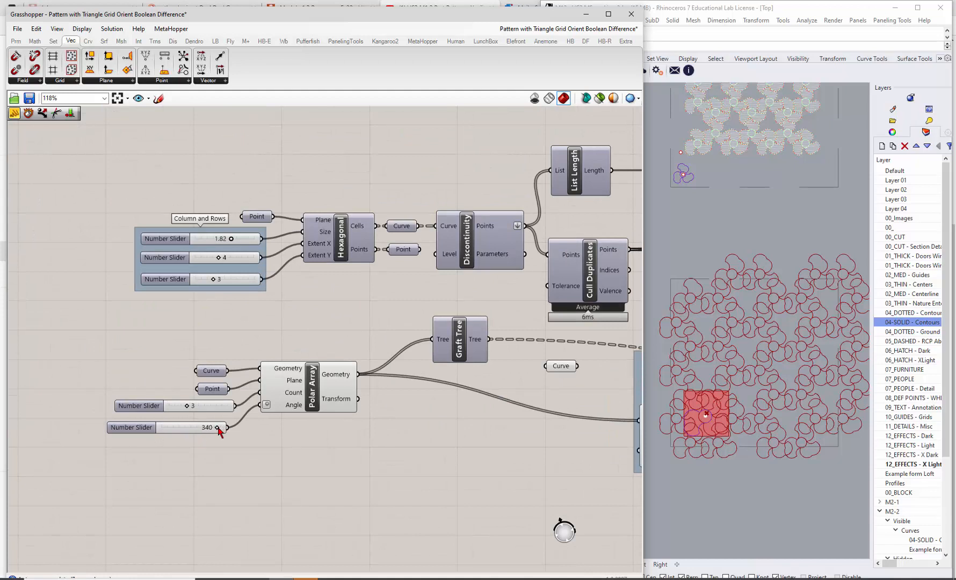
pyautogui.moveTo(217, 428); pyautogui.dragTo(179, 407)
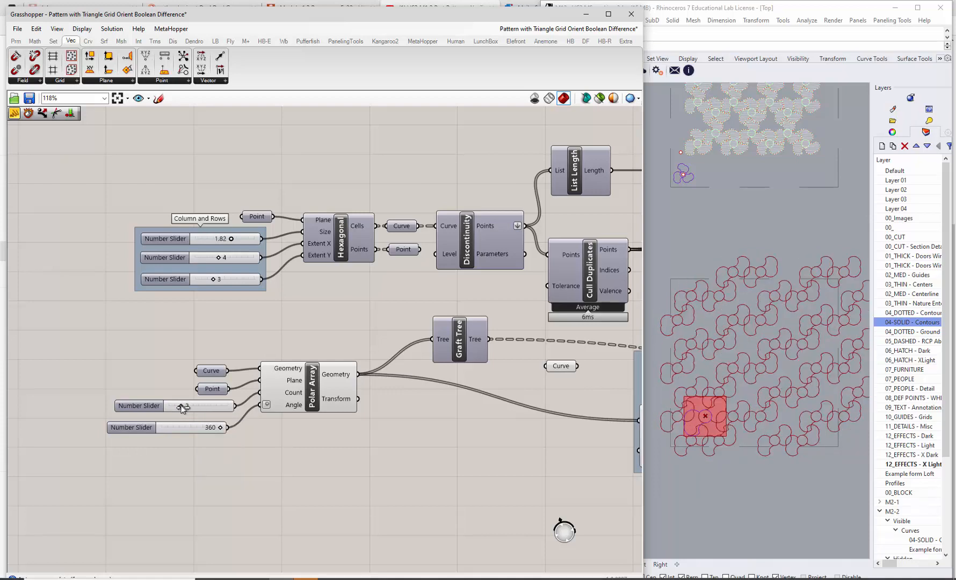
# - Turn on the preview of the Region Union component in the Join curves and hatch group
pyautogui.scroll(-2, 170, 386)
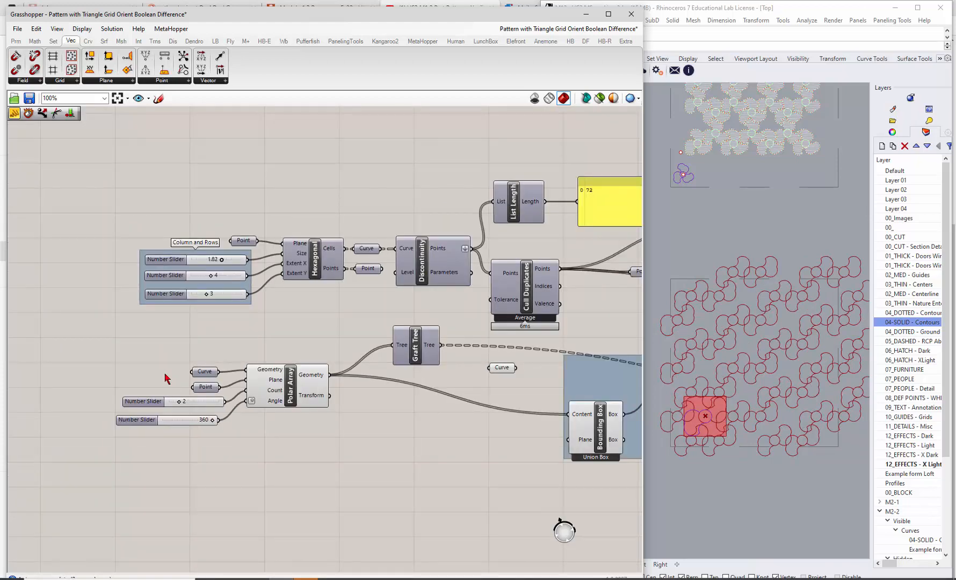
pyautogui.scroll(-5, 165, 379)
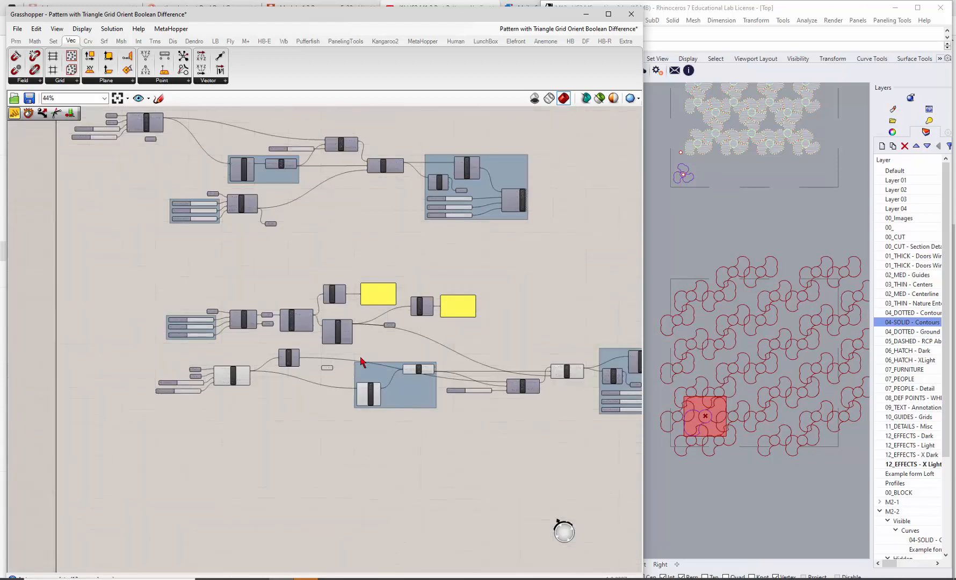
pyautogui.scroll(-2, 342, 360)
pyautogui.scroll(6, 575, 368)
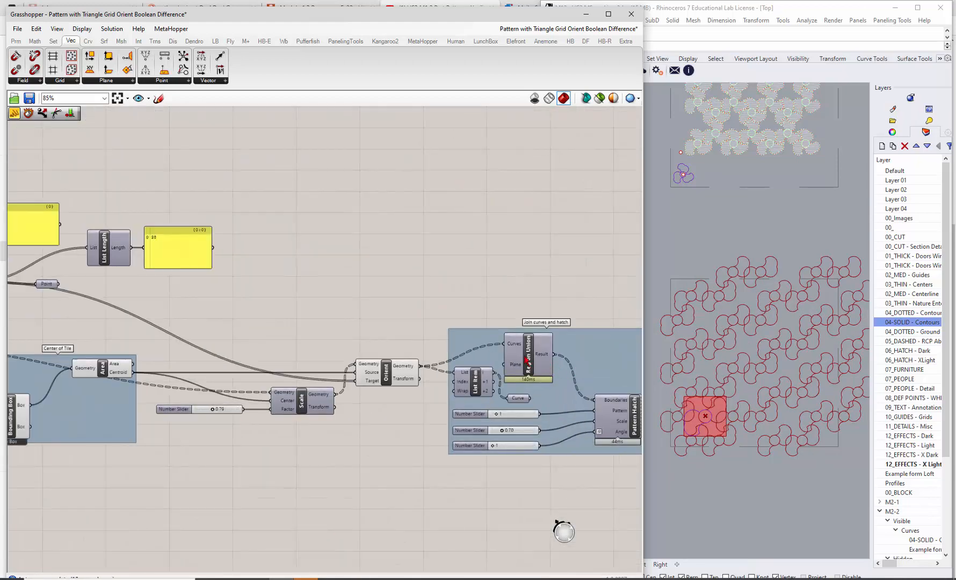
pyautogui.click(526, 358)
pyautogui.rightClick(526, 359)
pyautogui.click(549, 367)
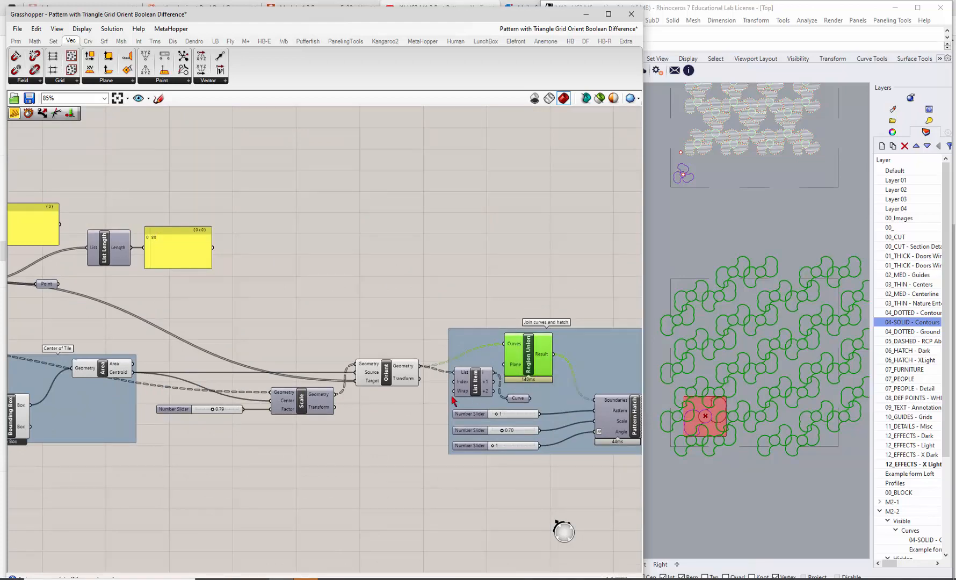
# - Turn off the preview of the lower definition's components that feed the Join curves and hatch group
pyautogui.scroll(-4, 367, 348)
pyautogui.moveTo(376, 325); pyautogui.dragTo(37, 445)
pyautogui.middleClick(138, 429)
pyautogui.click(159, 404)
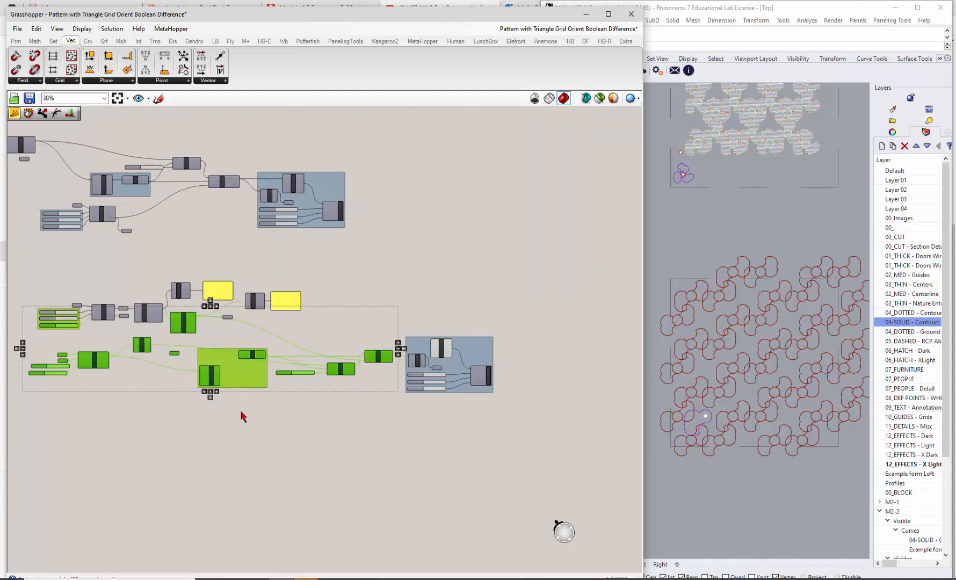
pyautogui.click(336, 422)
# - Highlight the Region Union result in the viewport and examine how its overlapping tile curves are joined
pyautogui.scroll(1, 473, 355)
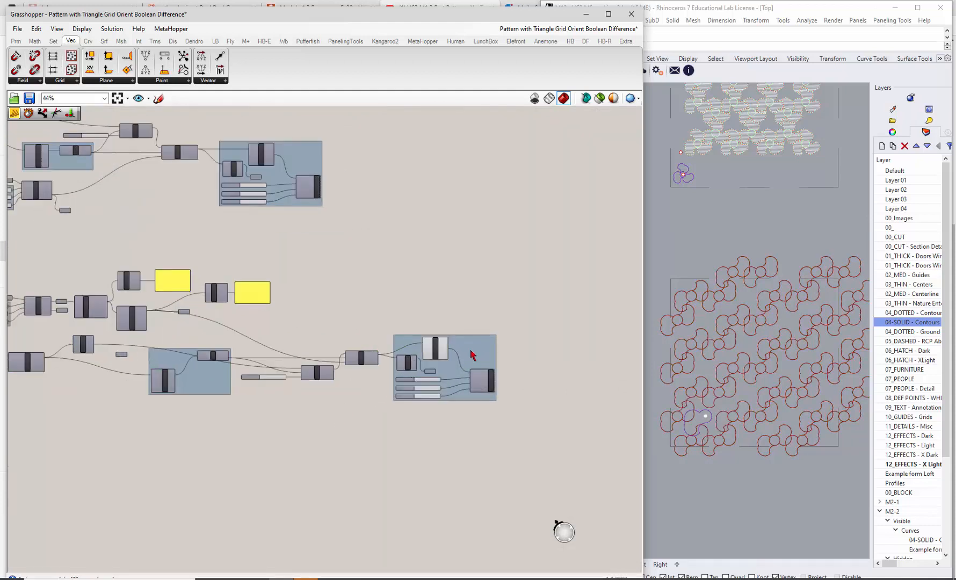
pyautogui.scroll(2, 473, 354)
pyautogui.click(427, 352)
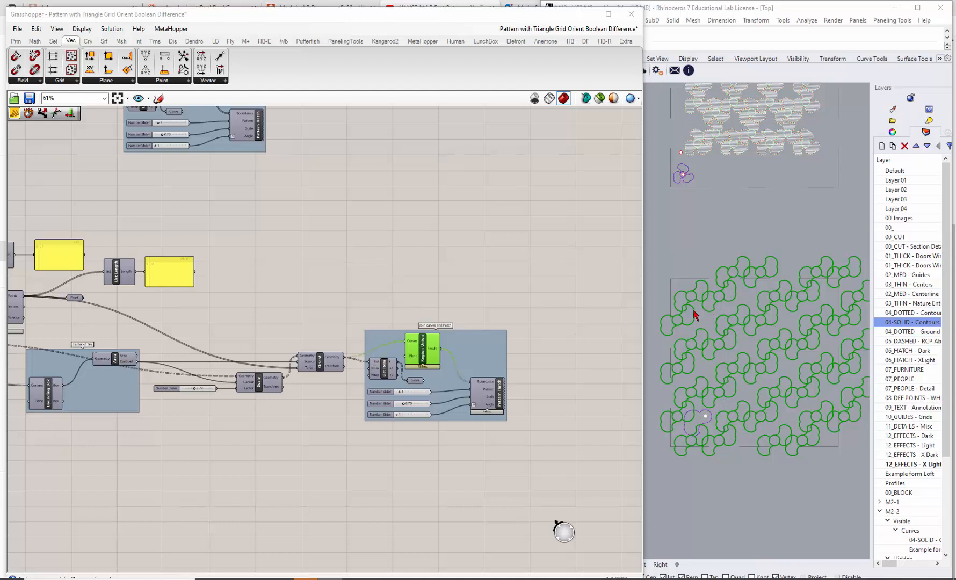
pyautogui.scroll(1, 694, 314)
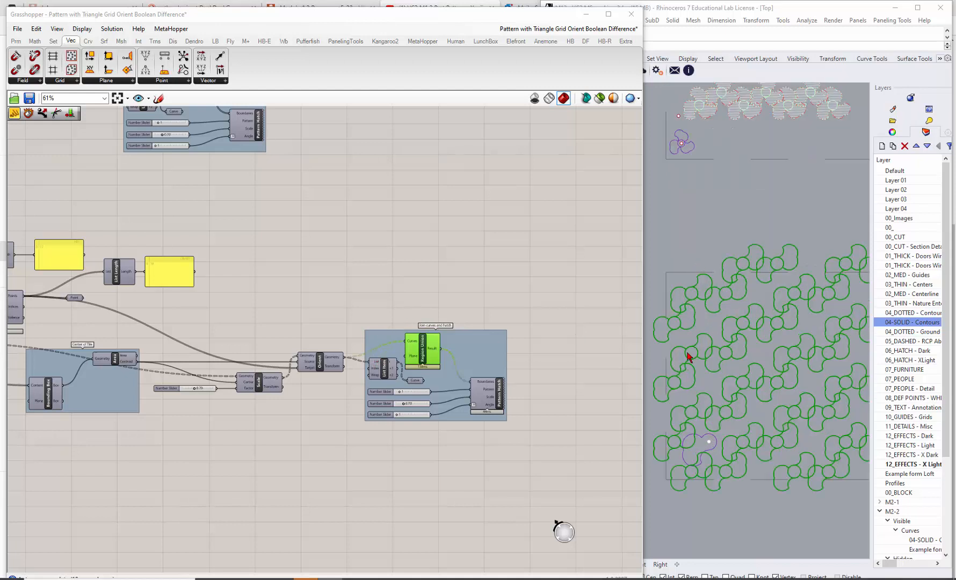
pyautogui.scroll(3, 330, 363)
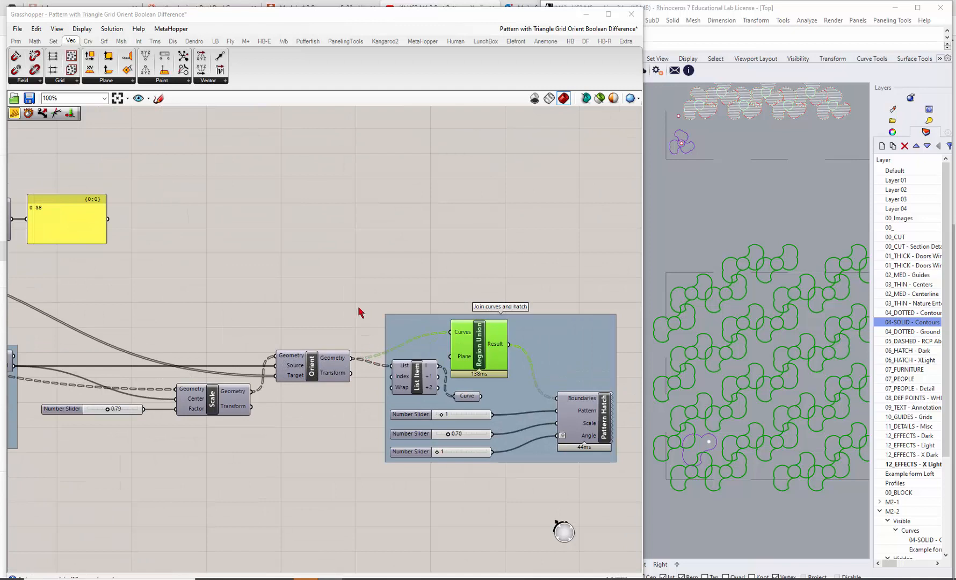
pyautogui.click(360, 313)
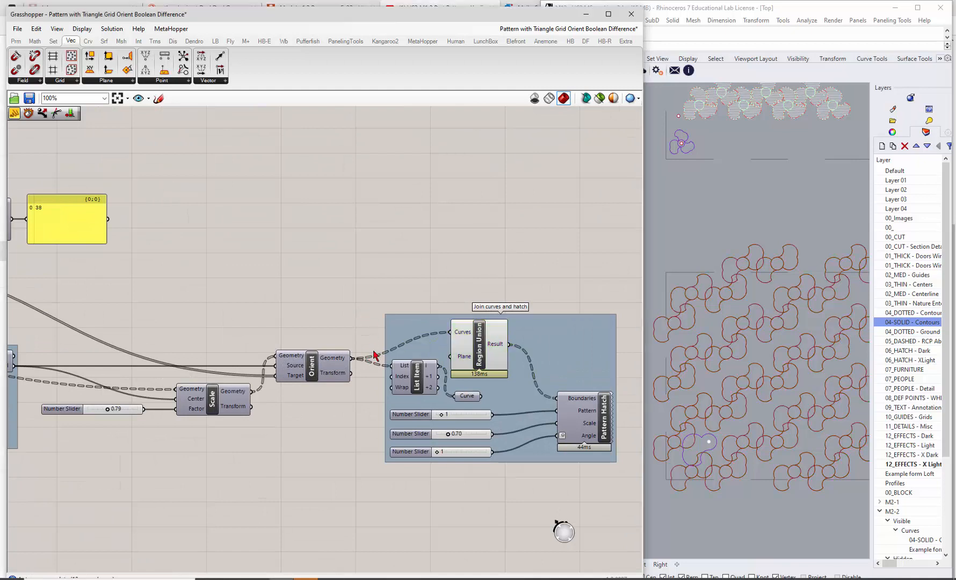
# - Try flattening the Curves input of Region Union, and switch the flattening off again
pyautogui.rightClick(464, 337)
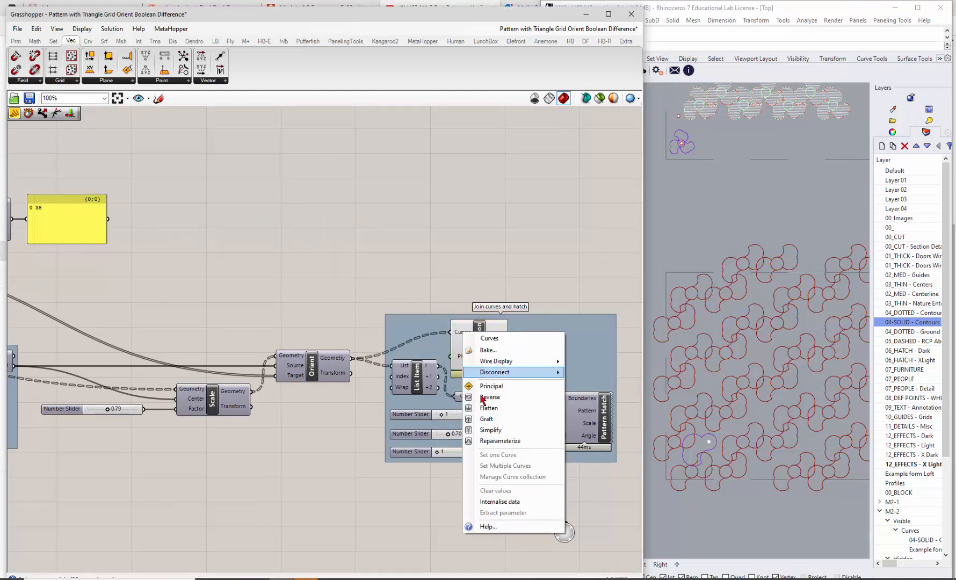
pyautogui.click(503, 414)
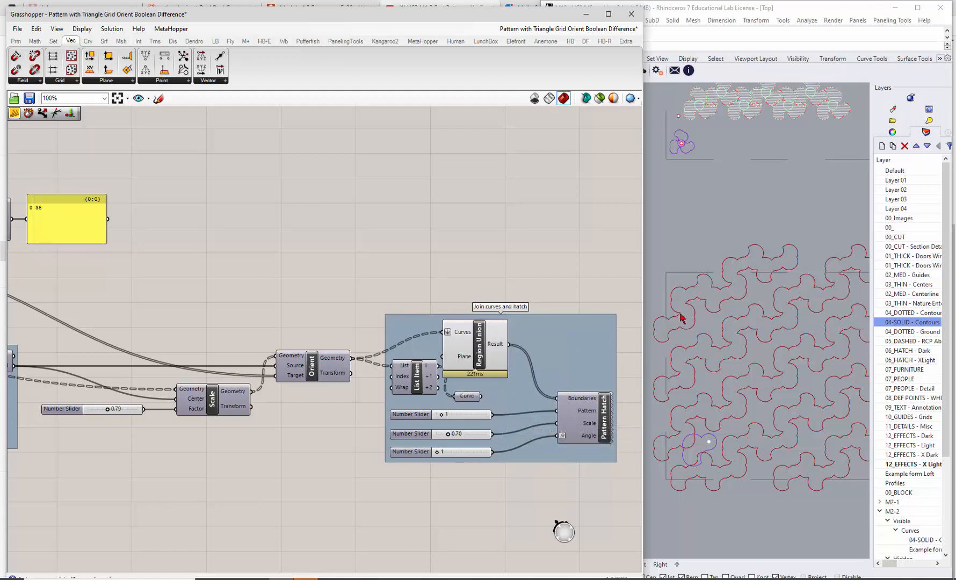
pyautogui.rightClick(464, 336)
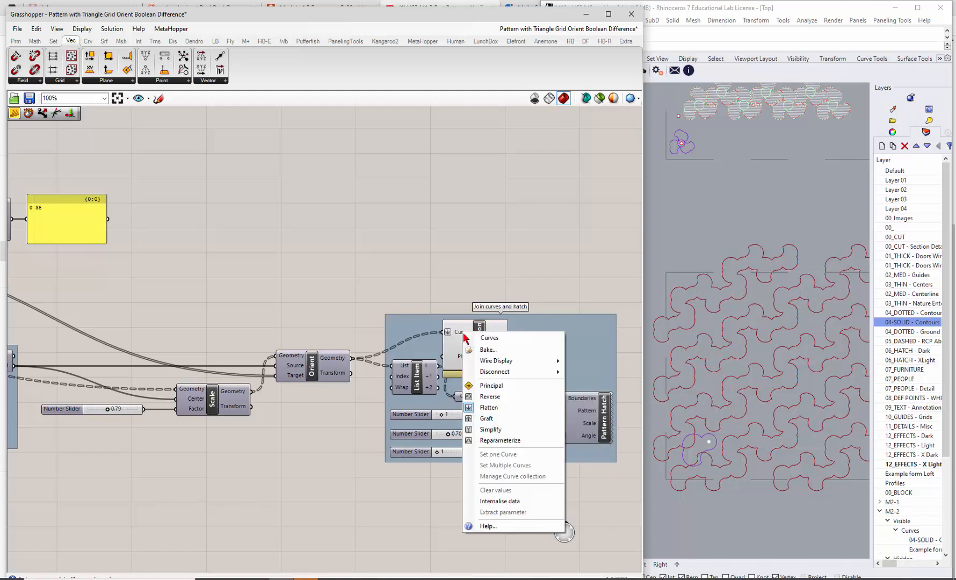
pyautogui.click(491, 408)
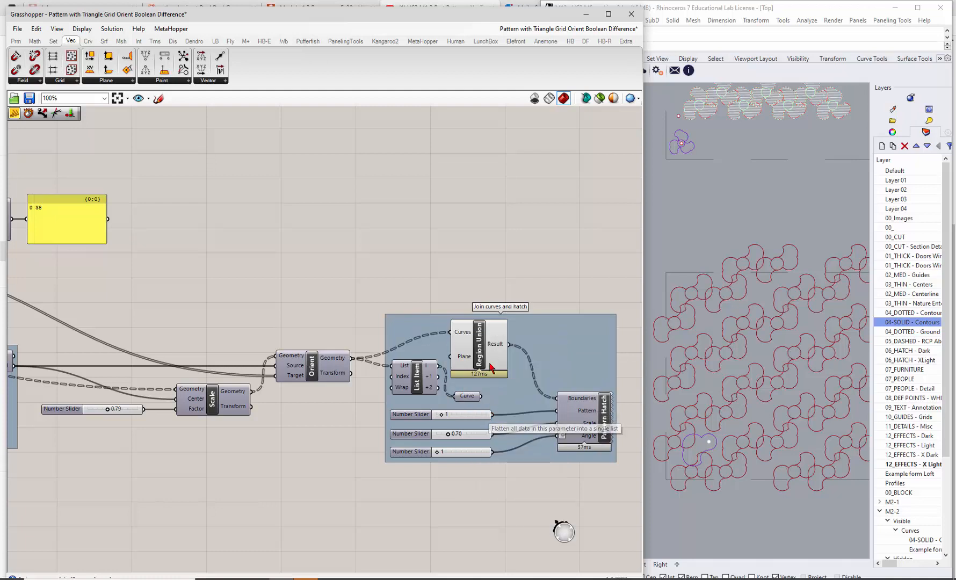
# - Look at the Graft option available on the Polar Array's Geometry output
pyautogui.scroll(-5, 482, 272)
pyautogui.scroll(6, 145, 298)
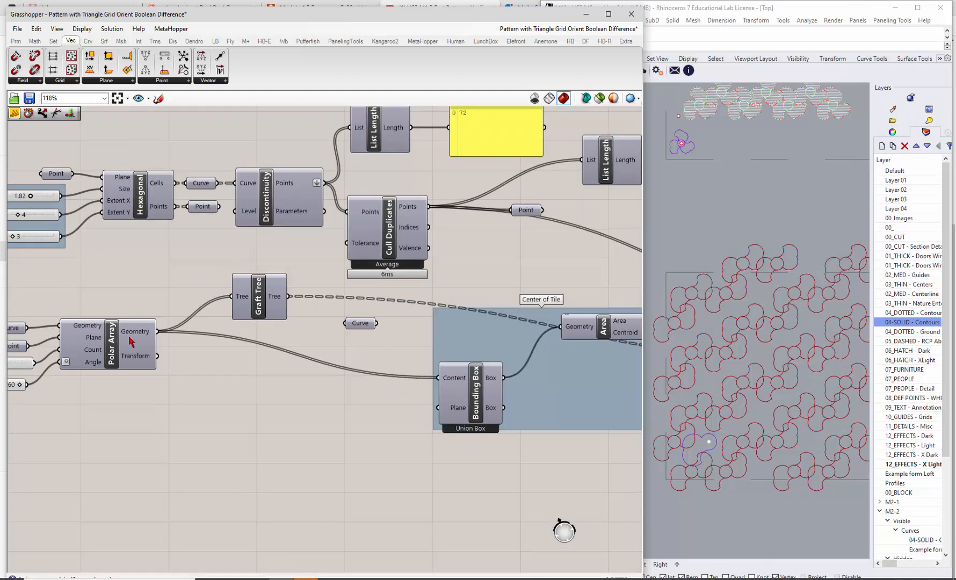
pyautogui.rightClick(138, 336)
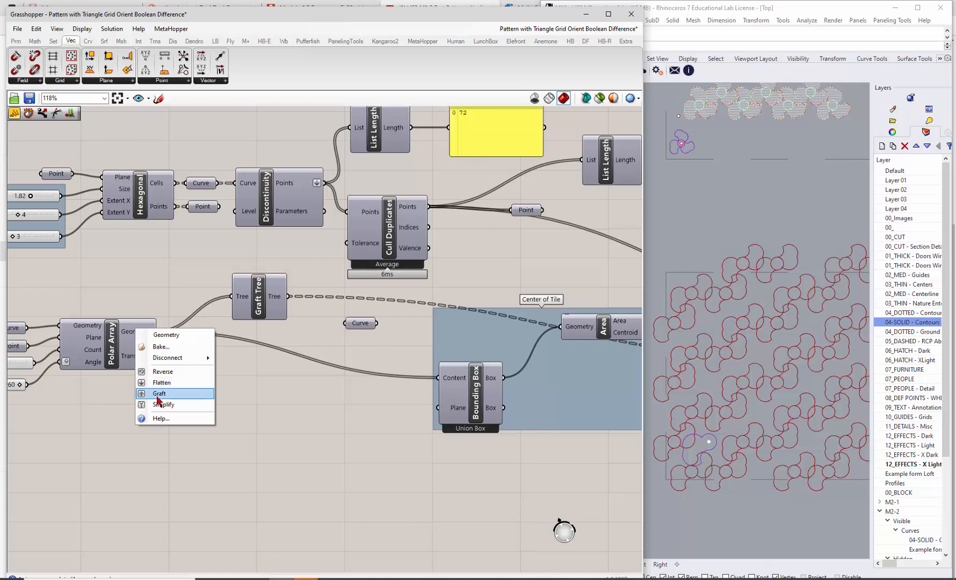
pyautogui.click(257, 421)
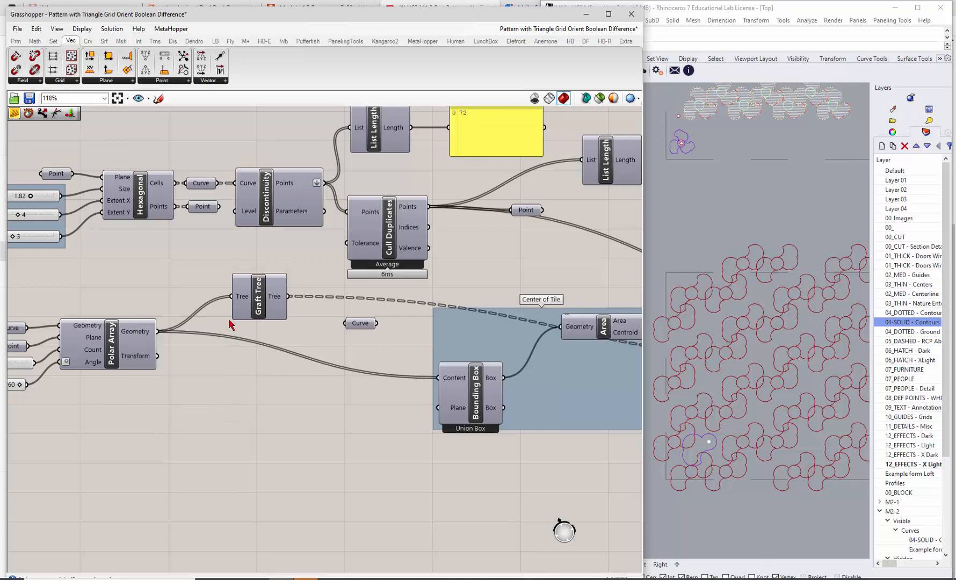
# - Turn on the preview of the Pattern Hatch component in the lower Join curves and hatch group
pyautogui.scroll(-5, 230, 325)
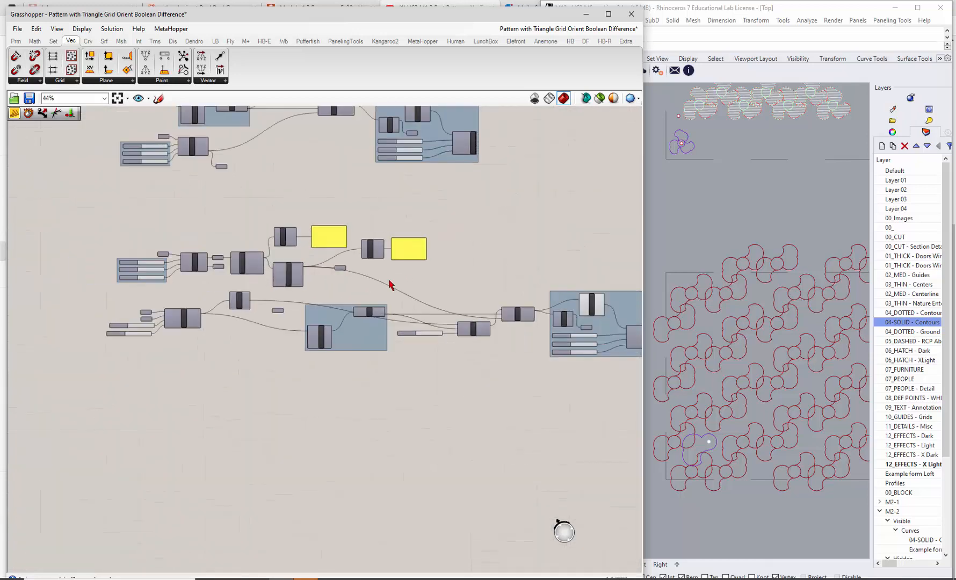
pyautogui.scroll(-1, 391, 285)
pyautogui.scroll(2, 553, 284)
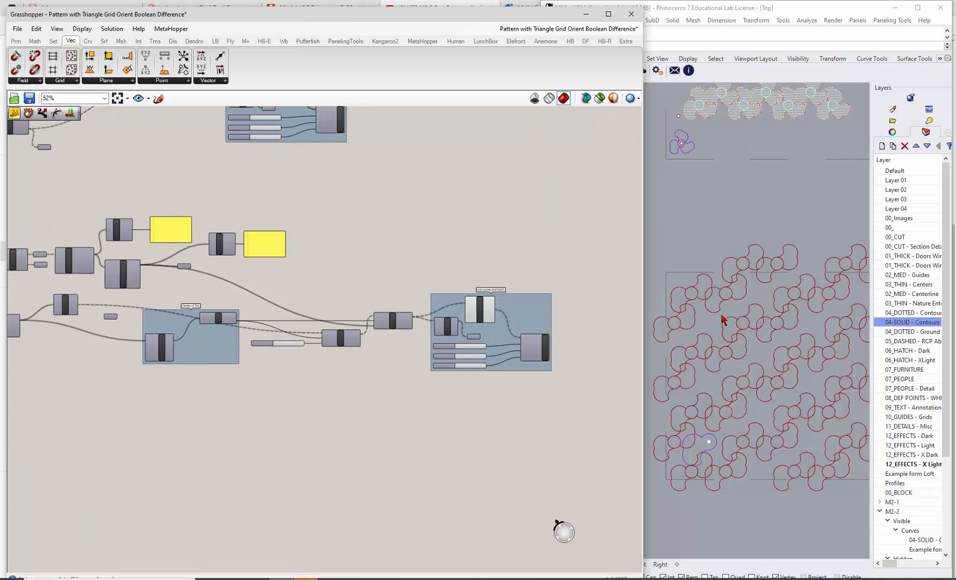
pyautogui.scroll(-2, 722, 320)
pyautogui.scroll(1, 774, 318)
pyautogui.scroll(-1, 771, 318)
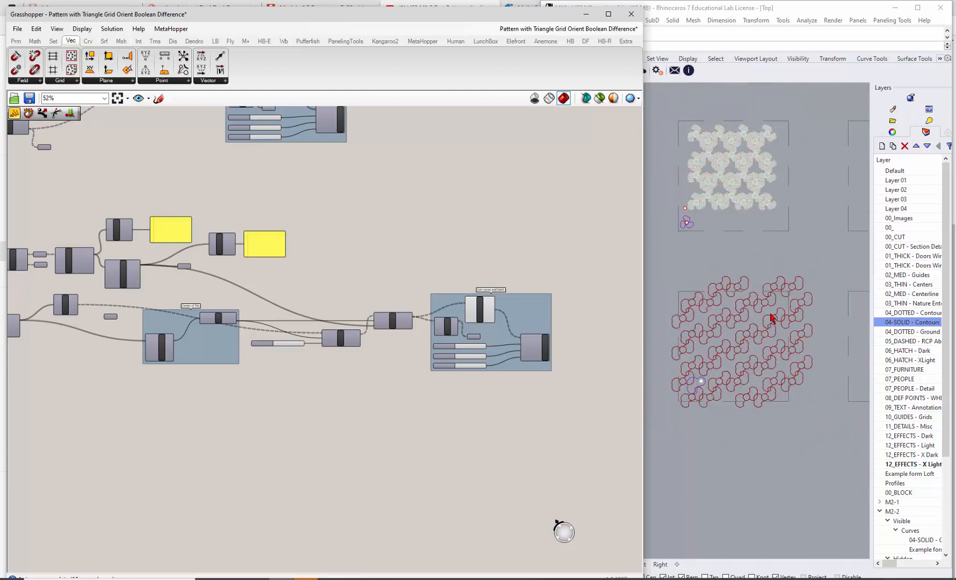
pyautogui.rightClick(546, 351)
pyautogui.click(565, 364)
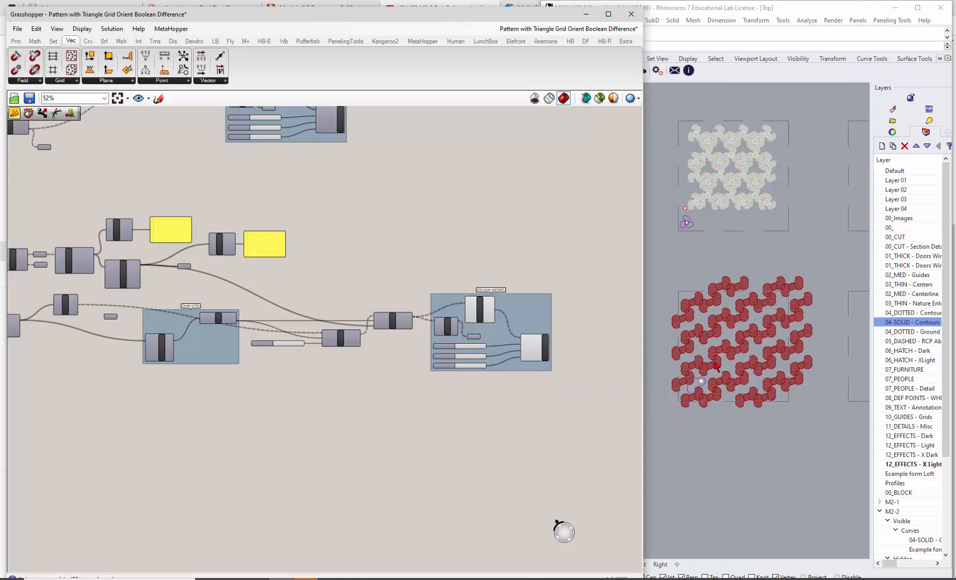
# - Set the slider feeding the lower Scale component's Factor to 1.10
pyautogui.scroll(3, 716, 365)
pyautogui.scroll(-1, 361, 354)
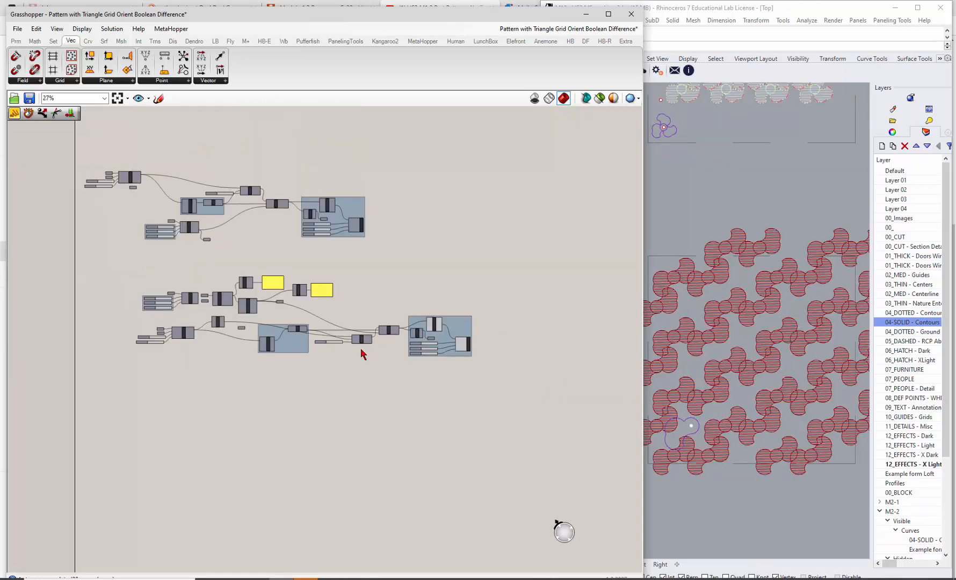
pyautogui.scroll(3, 323, 354)
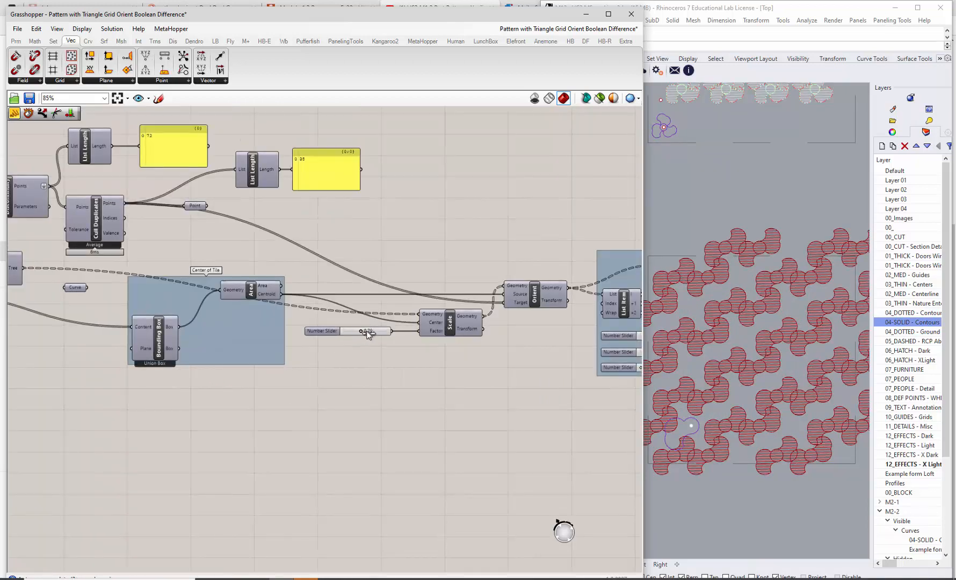
pyautogui.moveTo(366, 331); pyautogui.dragTo(367, 332)
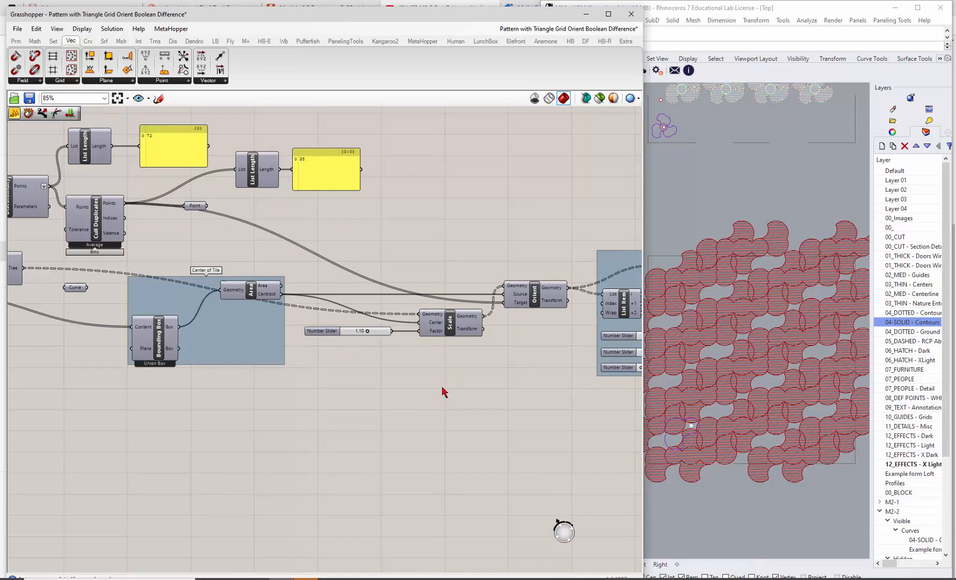
# - Flatten the Curves input of Region Union to merge all overlapping tiles into one hatched pattern
pyautogui.click(829, 154)
pyautogui.scroll(-3, 432, 275)
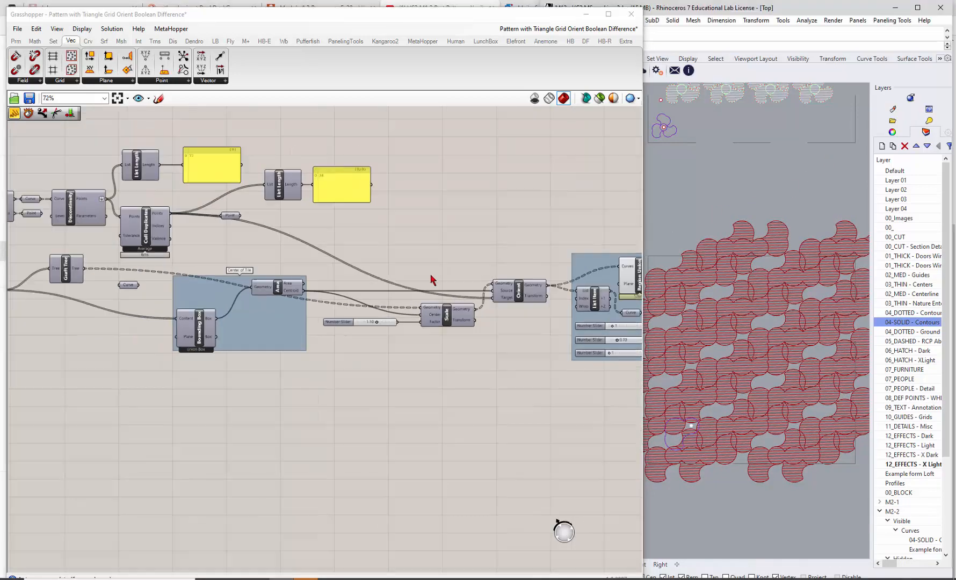
pyautogui.click(581, 281)
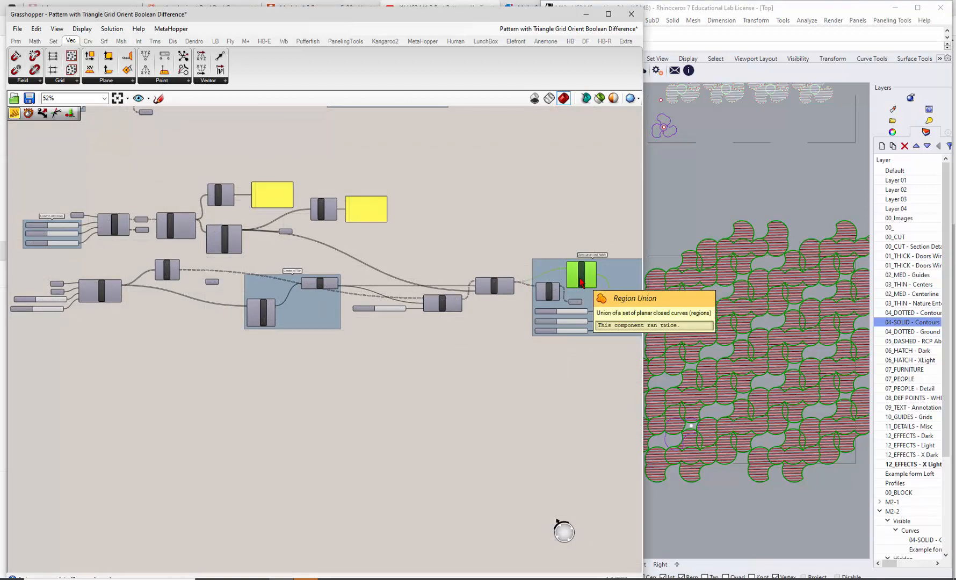
pyautogui.scroll(5, 582, 281)
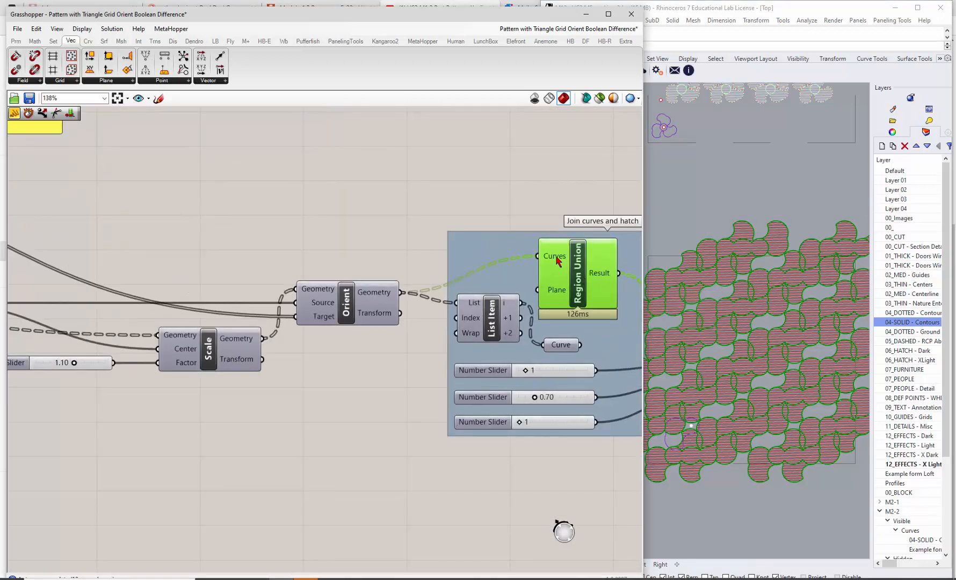
pyautogui.rightClick(556, 259)
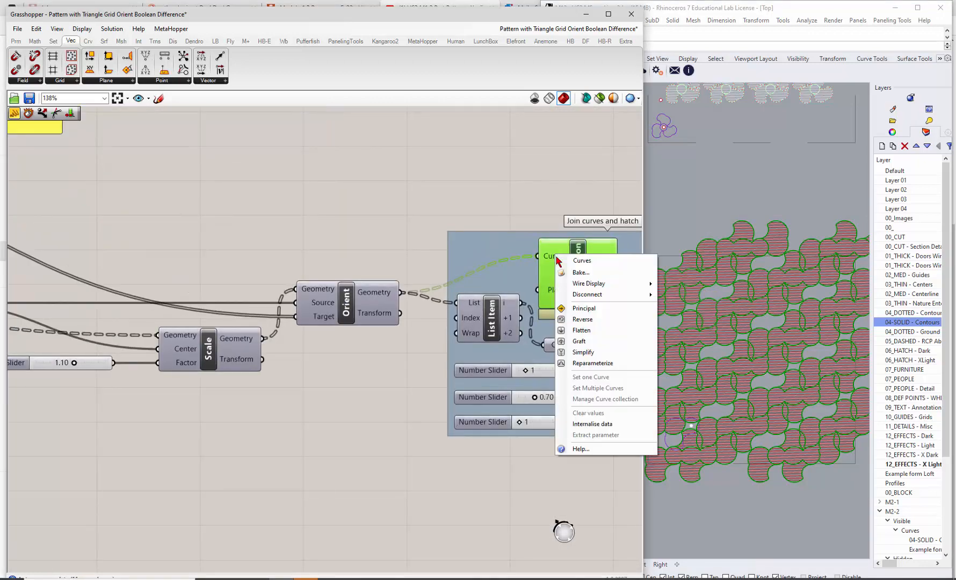
pyautogui.click(580, 330)
pyautogui.click(407, 453)
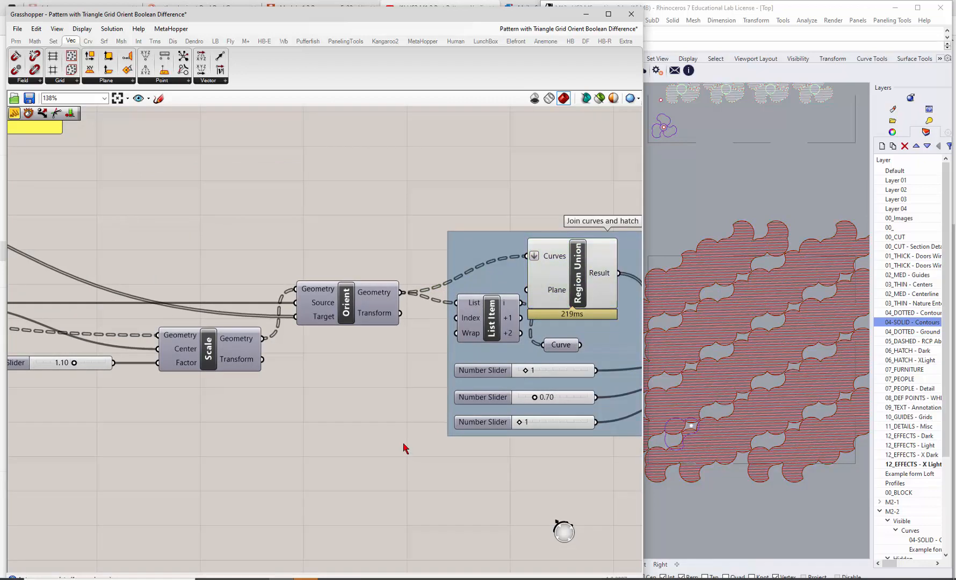